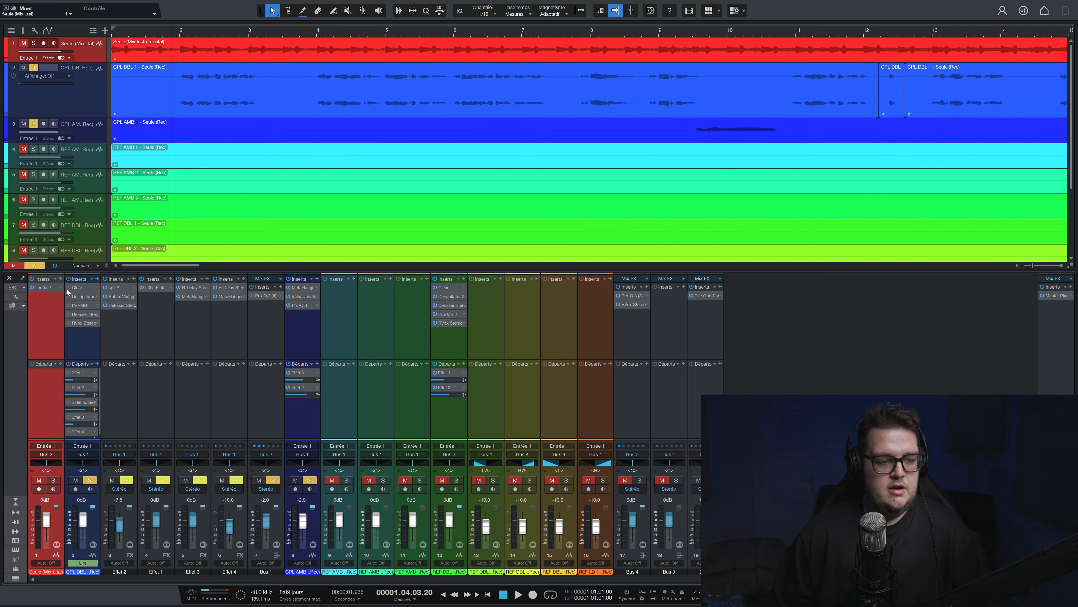
- Audition the isolated ambience and voice reverb of the CPL DBL 1 track's Clear plug-in, clear the solos, and play the track
{"action": "left_click", "coordinate": [79, 290]}
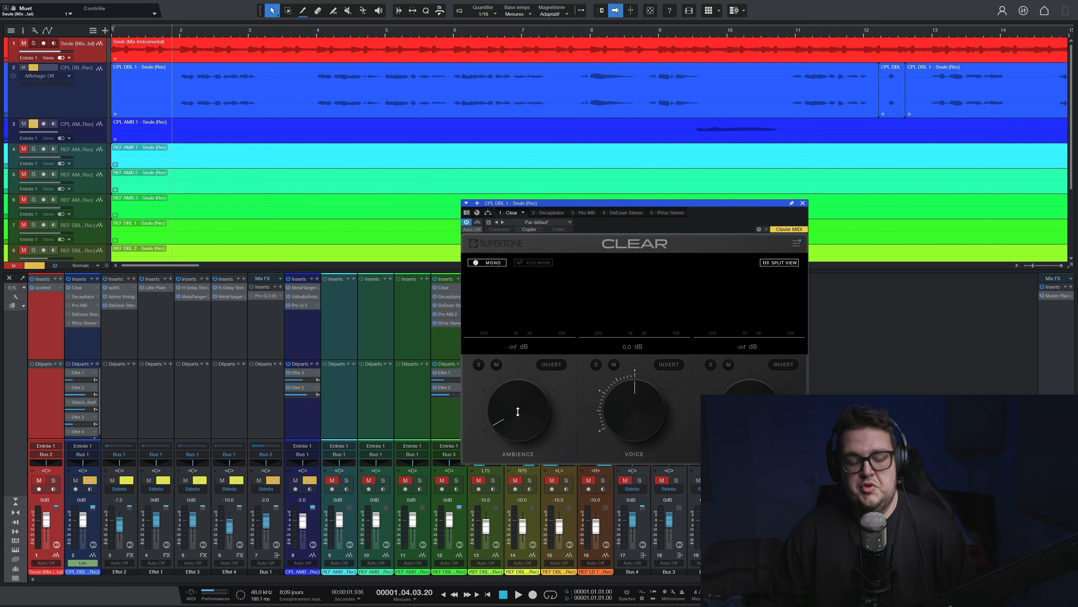
{"action": "left_click", "coordinate": [479, 364]}
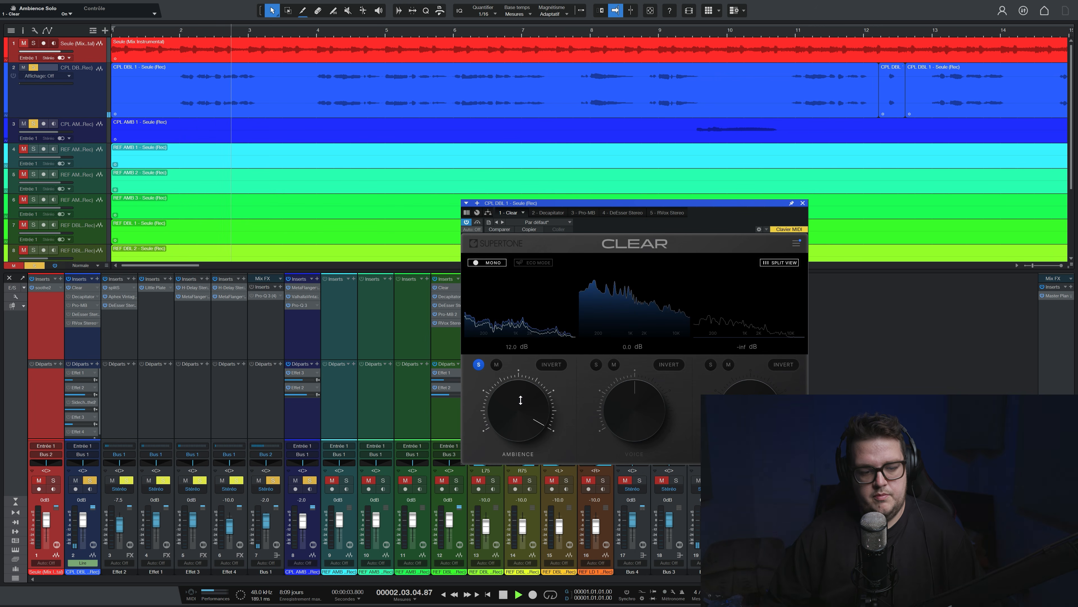
{"action": "left_click", "coordinate": [711, 365]}
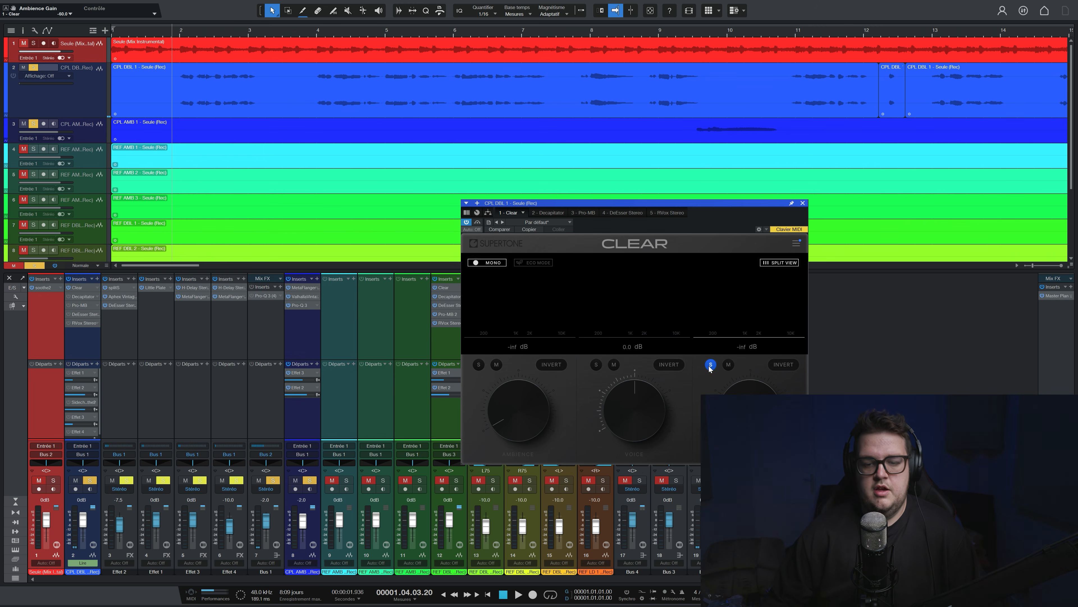
{"action": "left_click", "coordinate": [710, 366]}
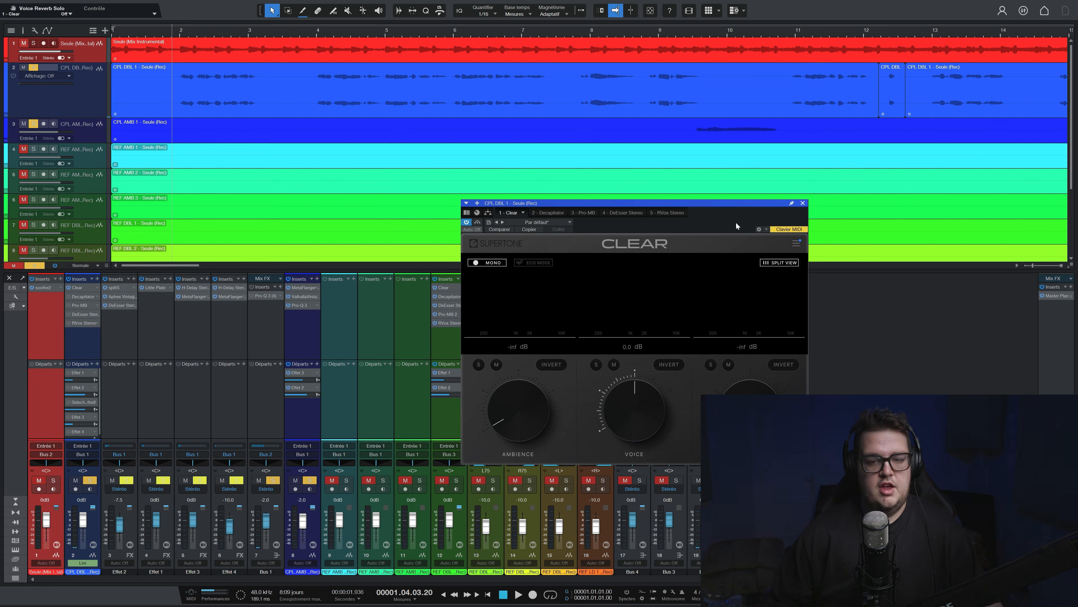
{"action": "left_click", "coordinate": [803, 203]}
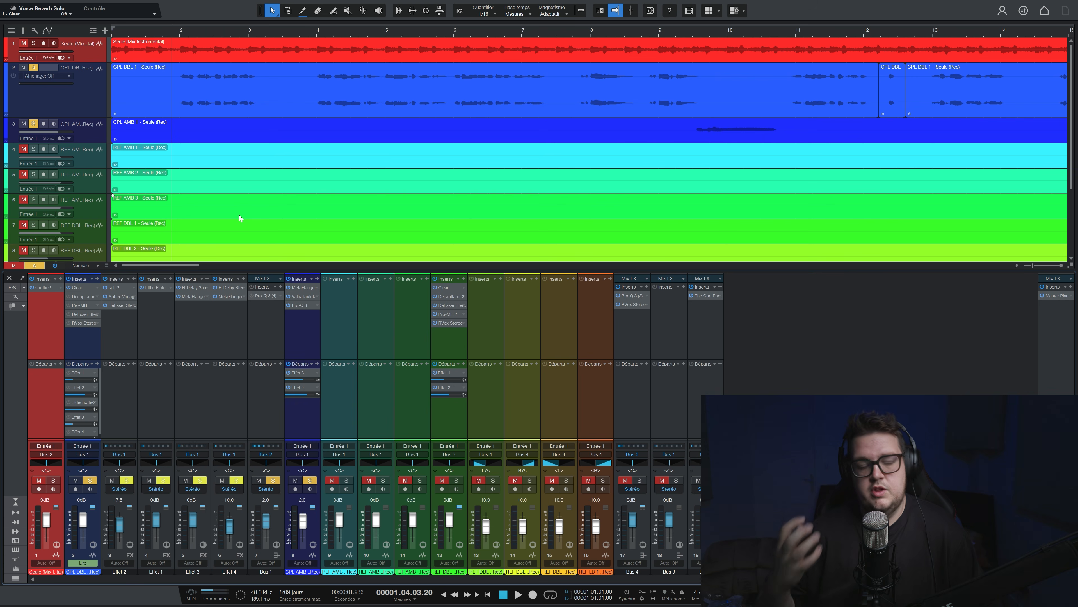
{"action": "key", "text": "space"}
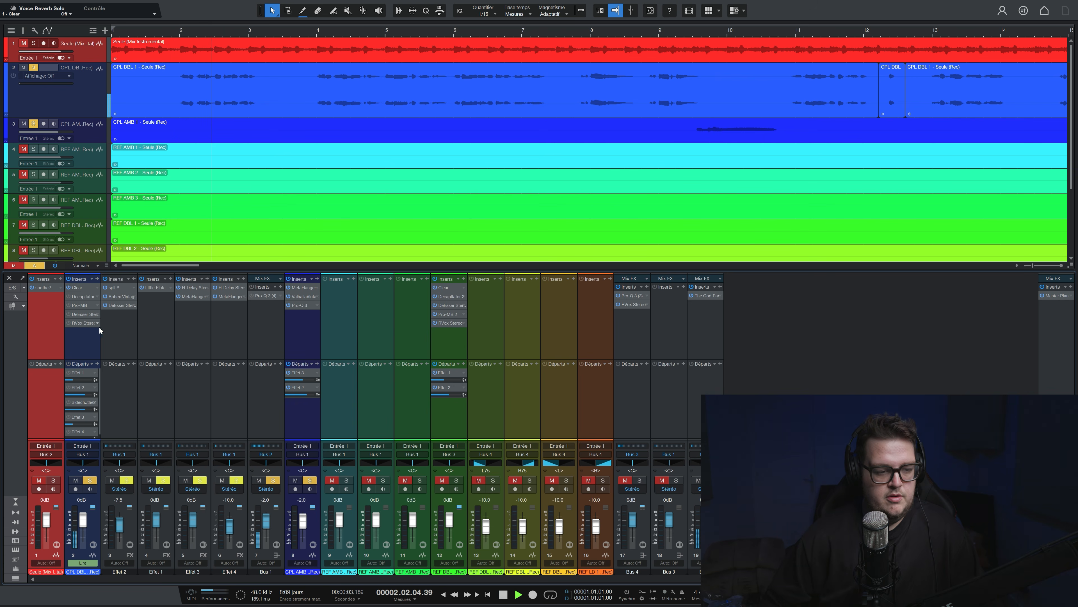
{"action": "key", "text": "space"}
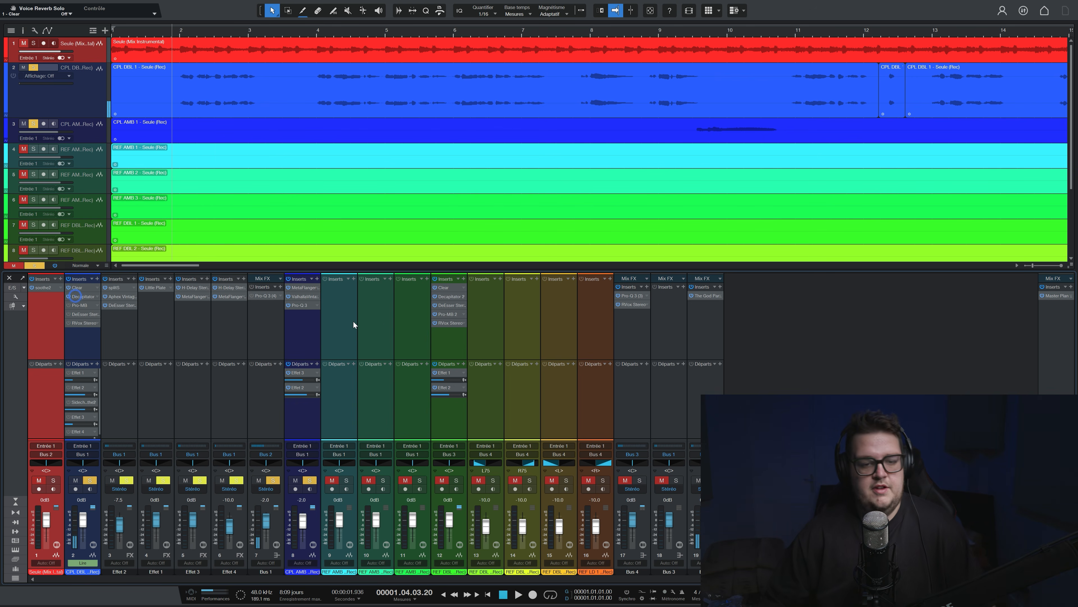
- Try the Decapitator's Tone at 12.0 dB on CPL DBL 1 during playback, and reset it to 0.0 dB
{"action": "left_click_drag", "start_coordinate": [579, 207], "coordinate": [231, 127]}
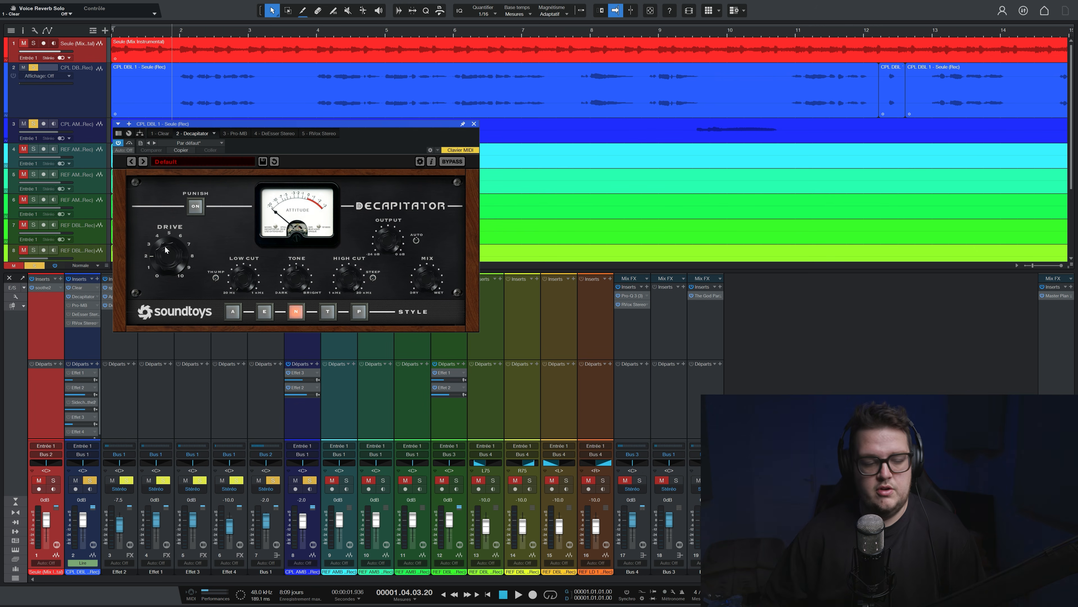
{"action": "left_click_drag", "start_coordinate": [297, 281], "coordinate": [298, 279]}
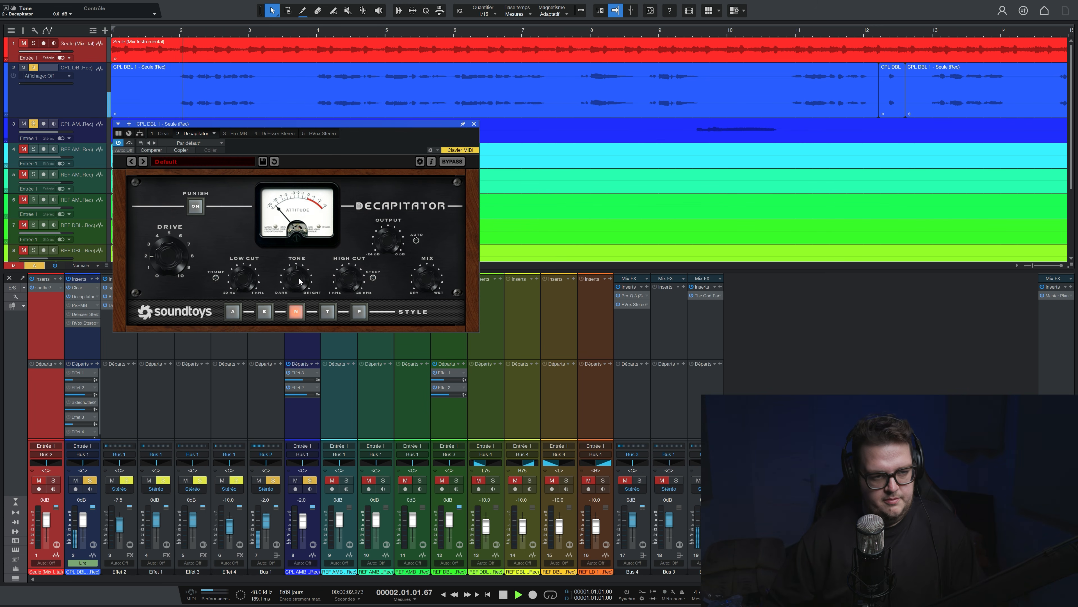
{"action": "left_click_drag", "start_coordinate": [303, 262], "coordinate": [305, 239]}
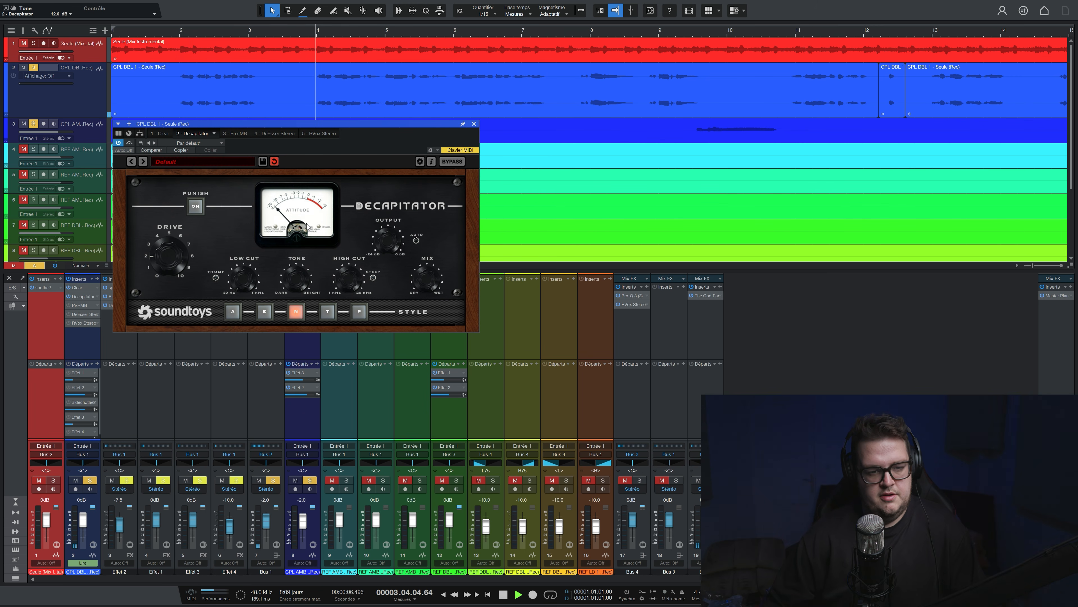
{"action": "key", "text": "space"}
{"action": "double_click", "coordinate": [294, 272]}
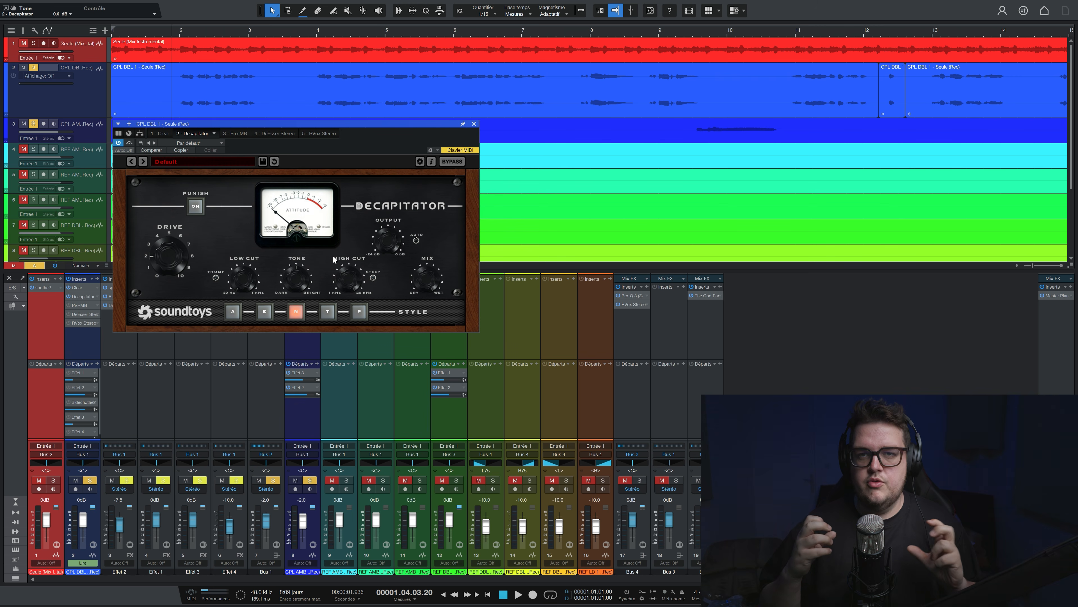
- Try adding the Scheps 73 Stereo plug-in to the CPL DBL 1 inserts, and undo the addition
{"action": "left_click", "coordinate": [97, 279]}
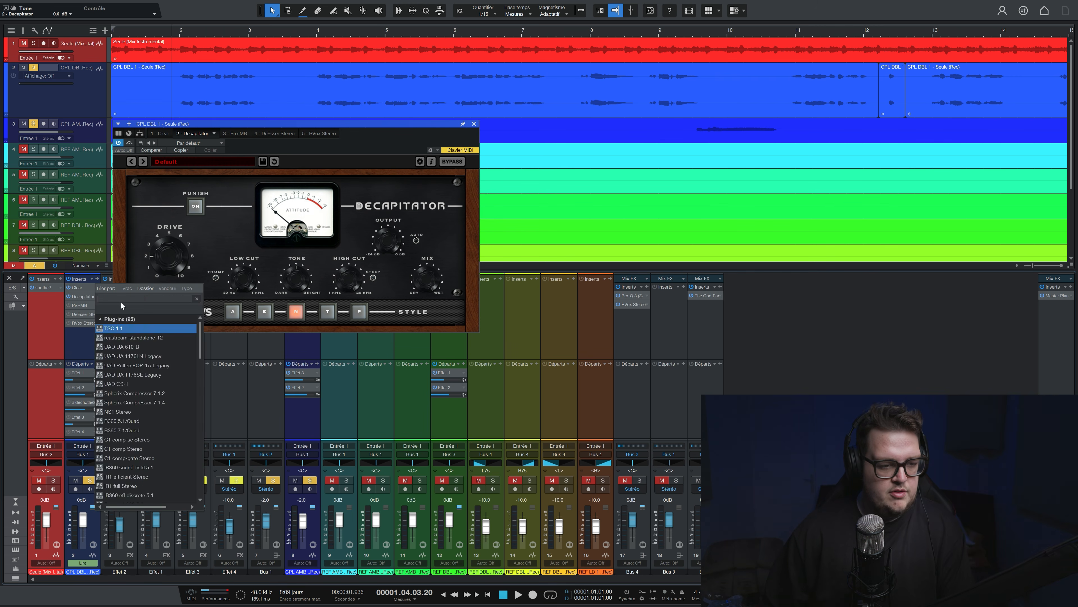
{"action": "type", "text": "73"}
{"action": "left_click", "coordinate": [120, 329]}
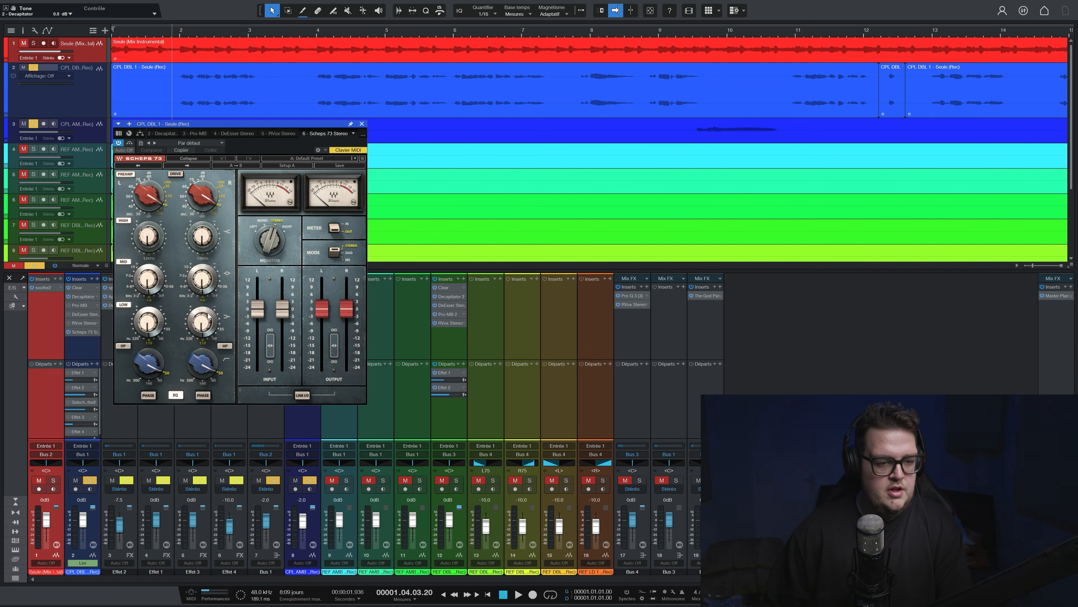
{"action": "key", "text": "ctrl+z"}
{"action": "left_click", "coordinate": [97, 279]}
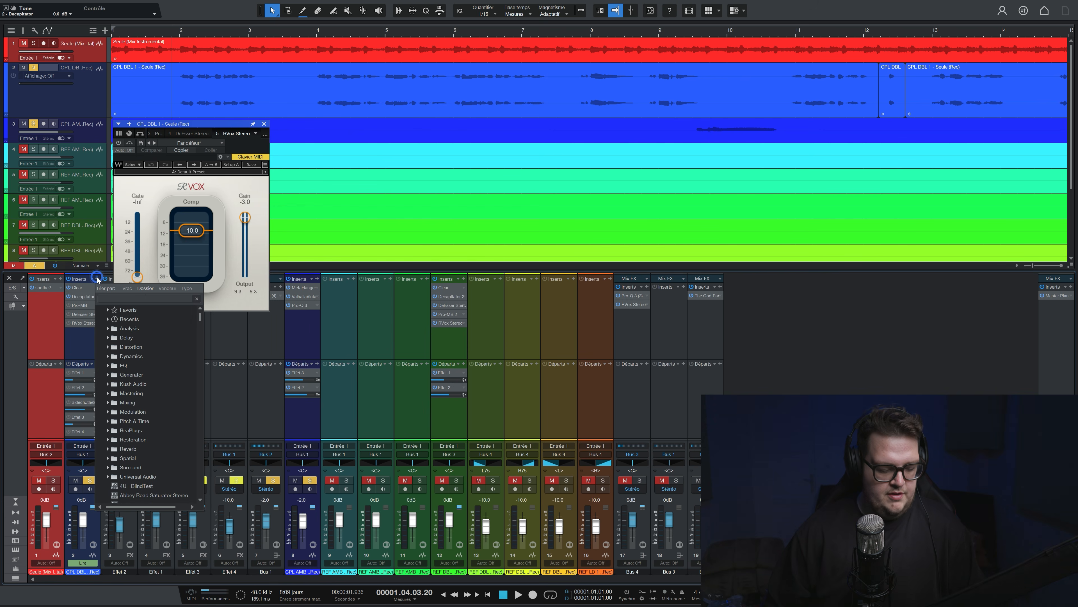
{"action": "left_click", "coordinate": [271, 125]}
{"action": "left_click", "coordinate": [263, 124]}
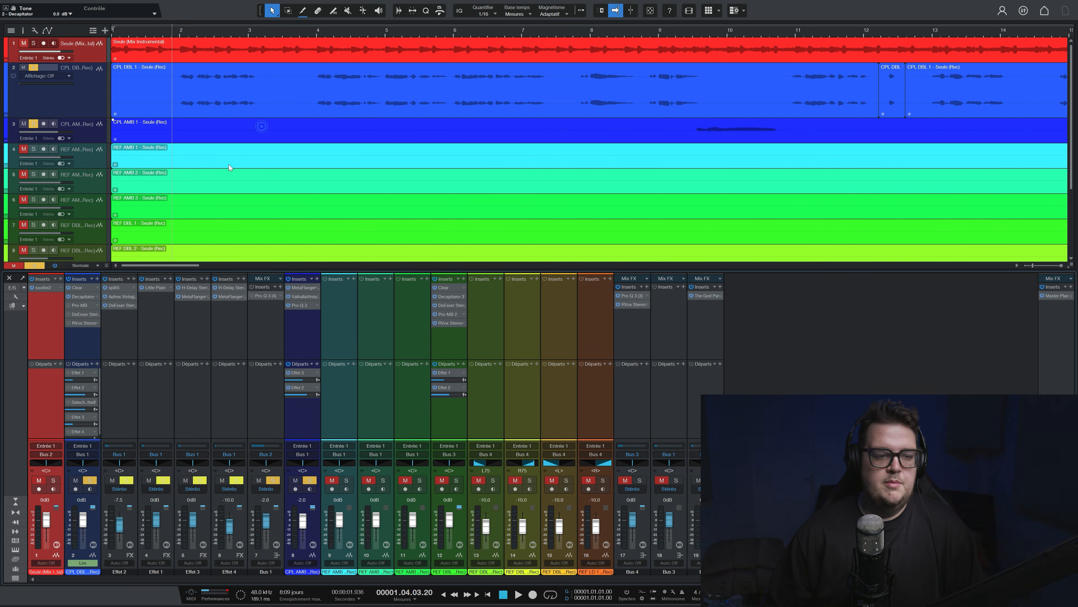
- Try adding the Soundtoys Radiator plug-in to the CPL DBL 1 inserts, and undo the addition
{"action": "left_click", "coordinate": [98, 279]}
{"action": "type", "text": "sat"}
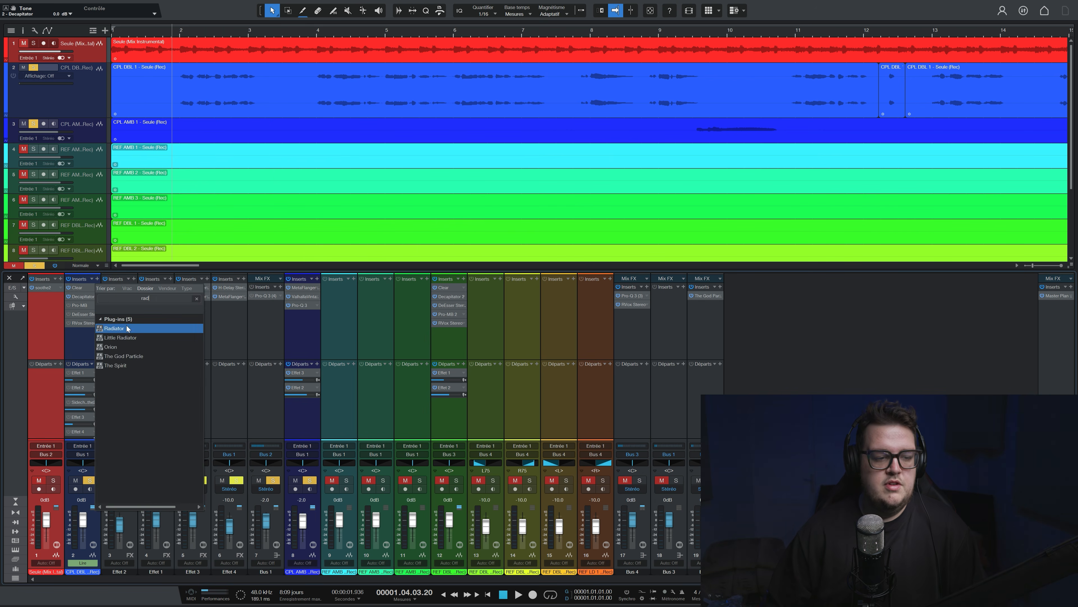
{"action": "left_click", "coordinate": [126, 327]}
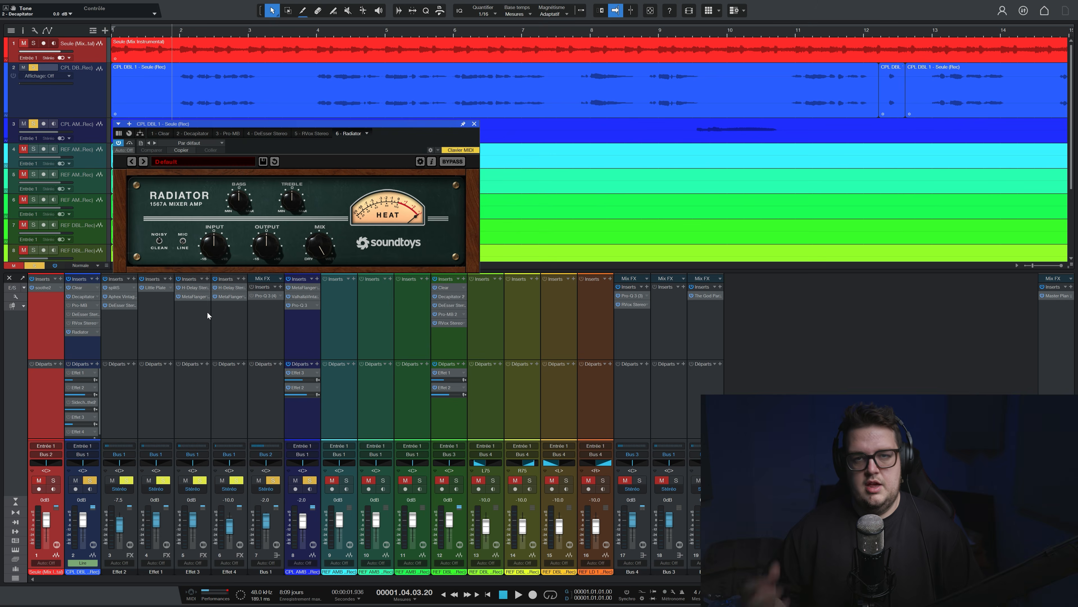
{"action": "key", "text": "ctrl+z"}
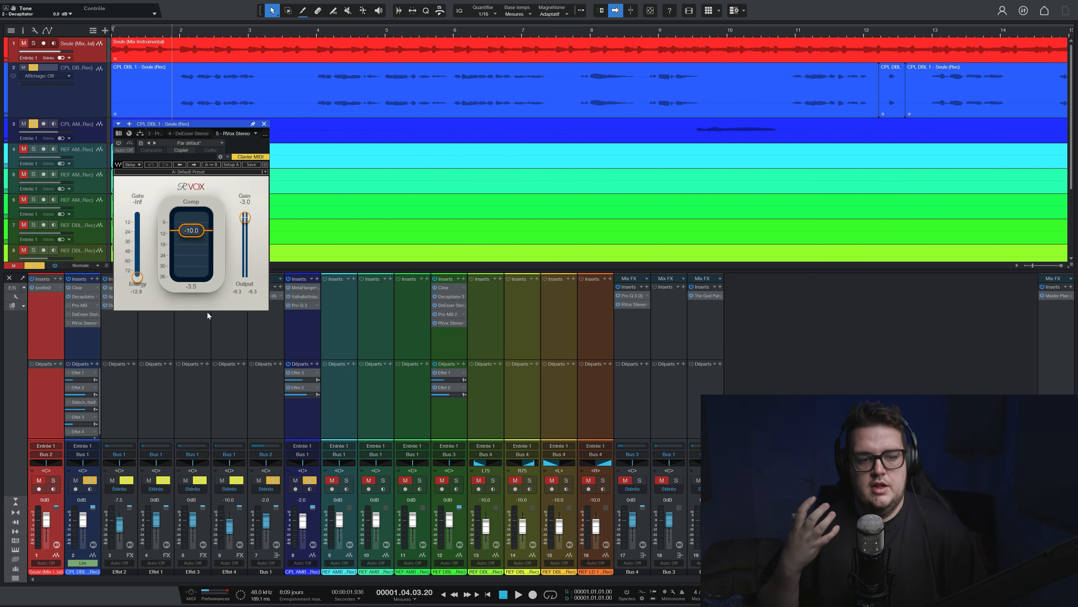
{"action": "left_click", "coordinate": [264, 123]}
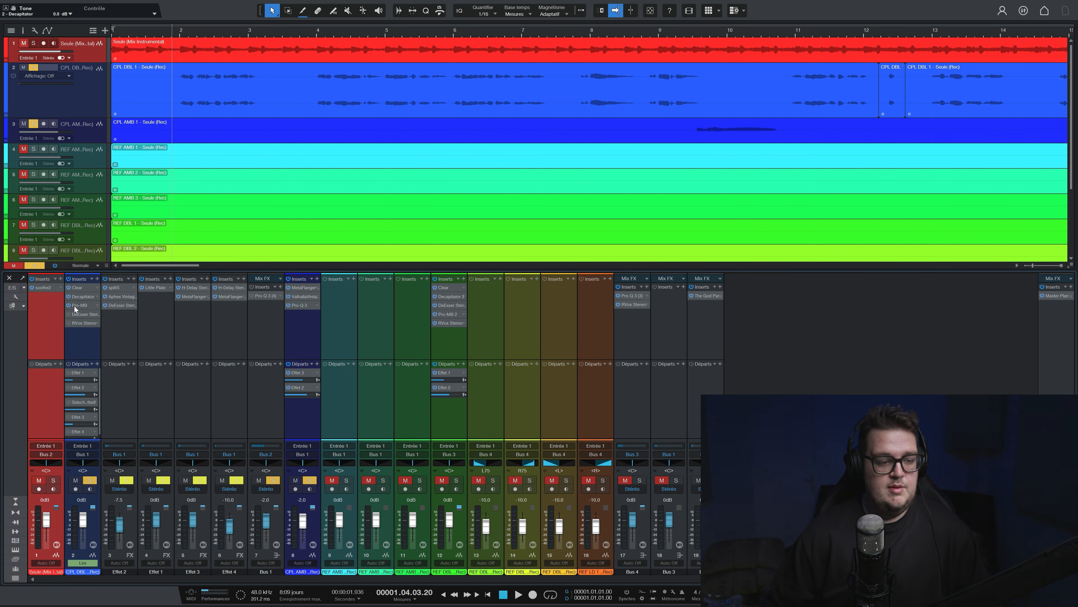
- Open the Aphex Vintage Exciter on the Effet 2 channel and add a Pro-Q 3 equalizer to that channel's inserts
{"action": "left_click", "coordinate": [120, 334]}
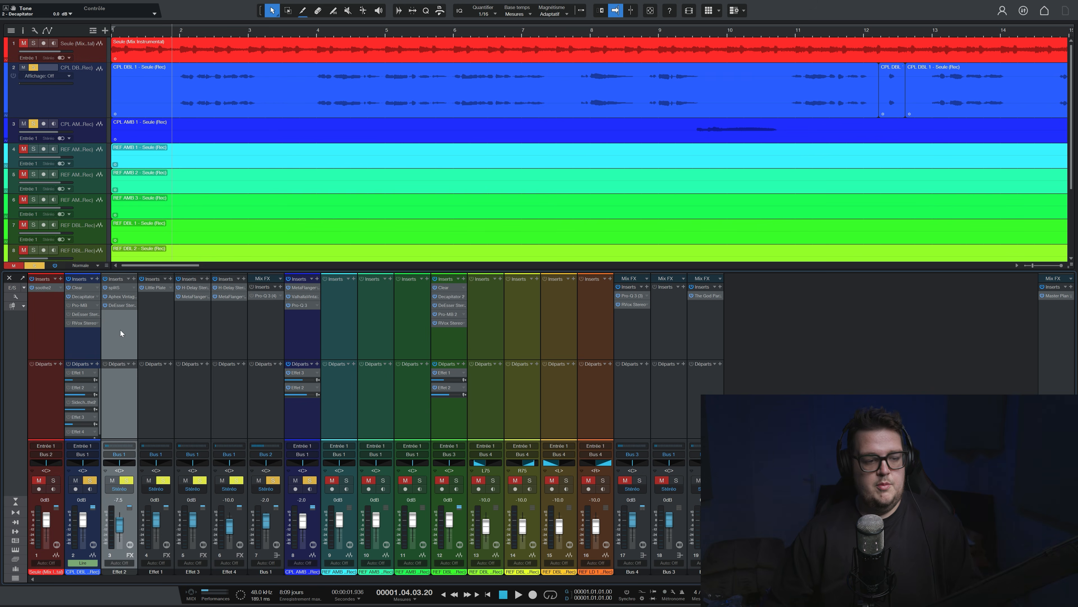
{"action": "left_click", "coordinate": [121, 296]}
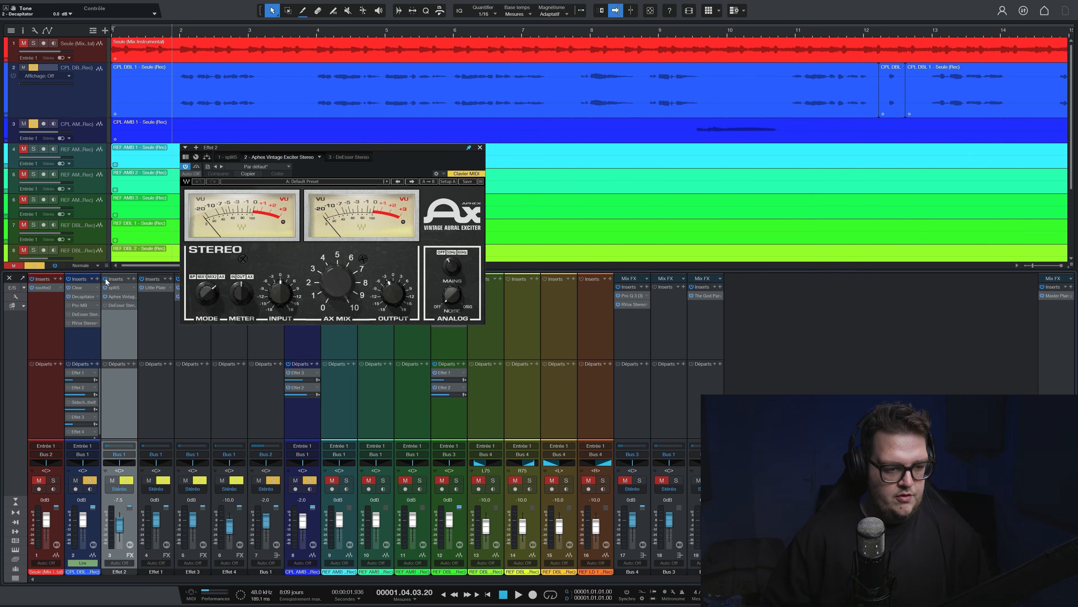
{"action": "left_click", "coordinate": [134, 278]}
{"action": "type", "text": "pro"}
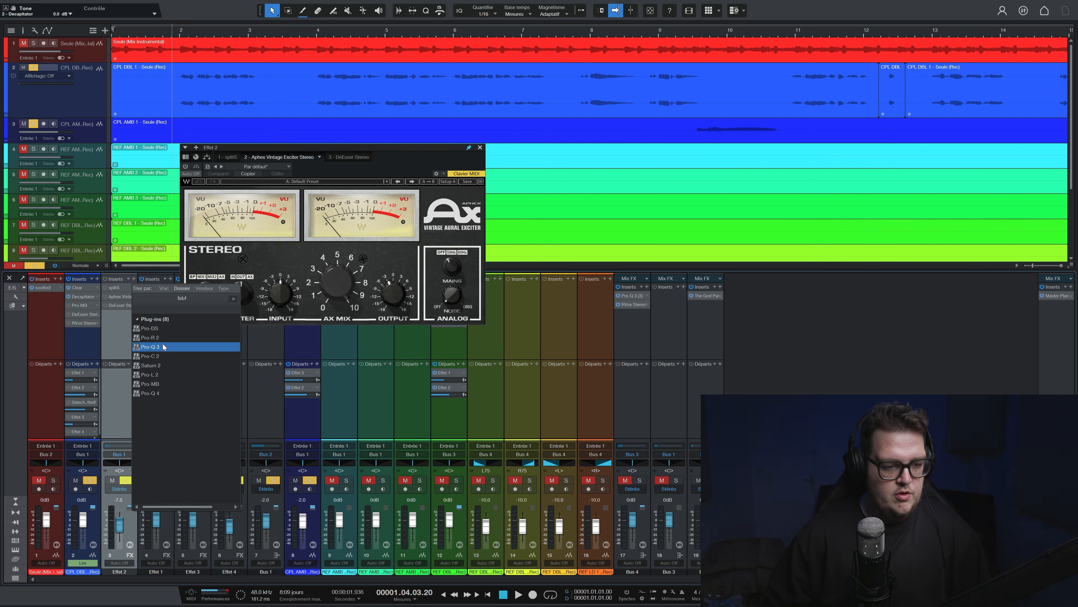
{"action": "left_click", "coordinate": [164, 347]}
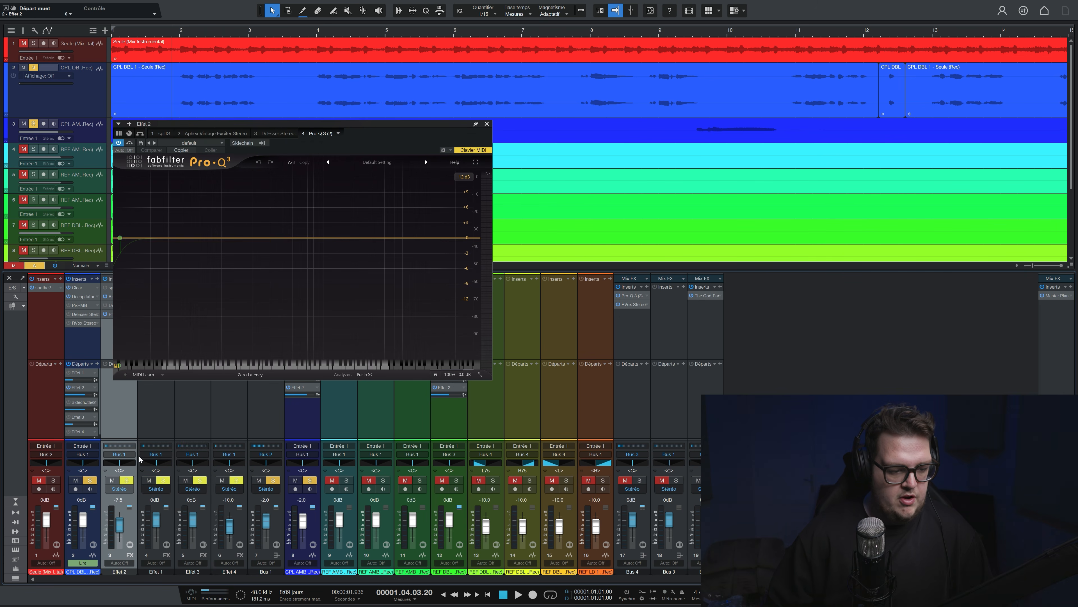
- Route the CPL DBL 1 output directly to Effet 2, play the track through Pro-Q 3, and toggle its Effet 2 send
{"action": "key", "text": "space"}
{"action": "key", "text": "space"}
{"action": "left_click", "coordinate": [83, 454]}
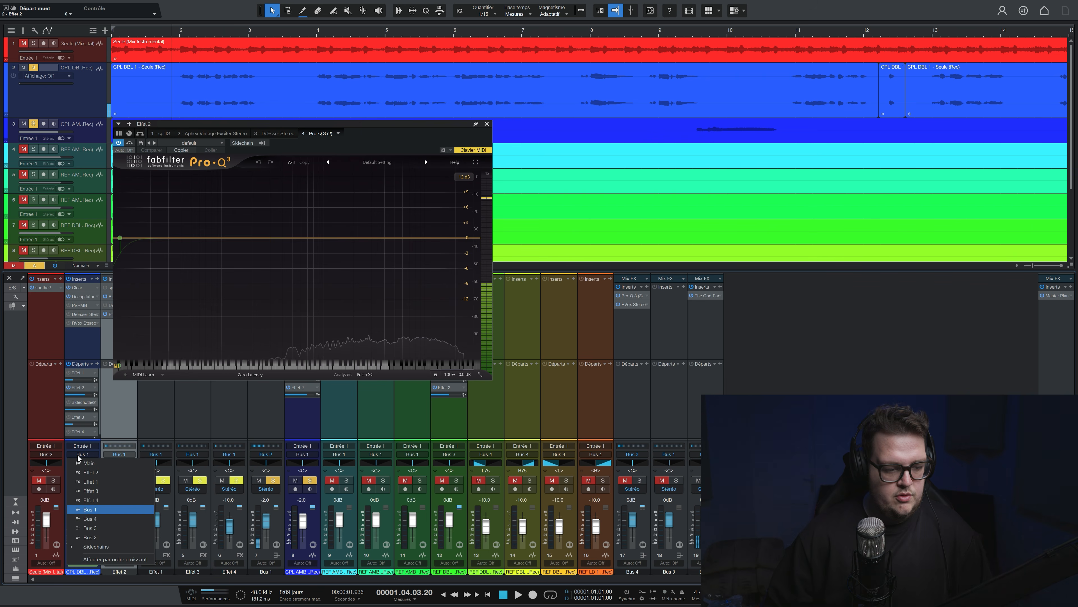
{"action": "left_click", "coordinate": [89, 473]}
{"action": "key", "text": "space"}
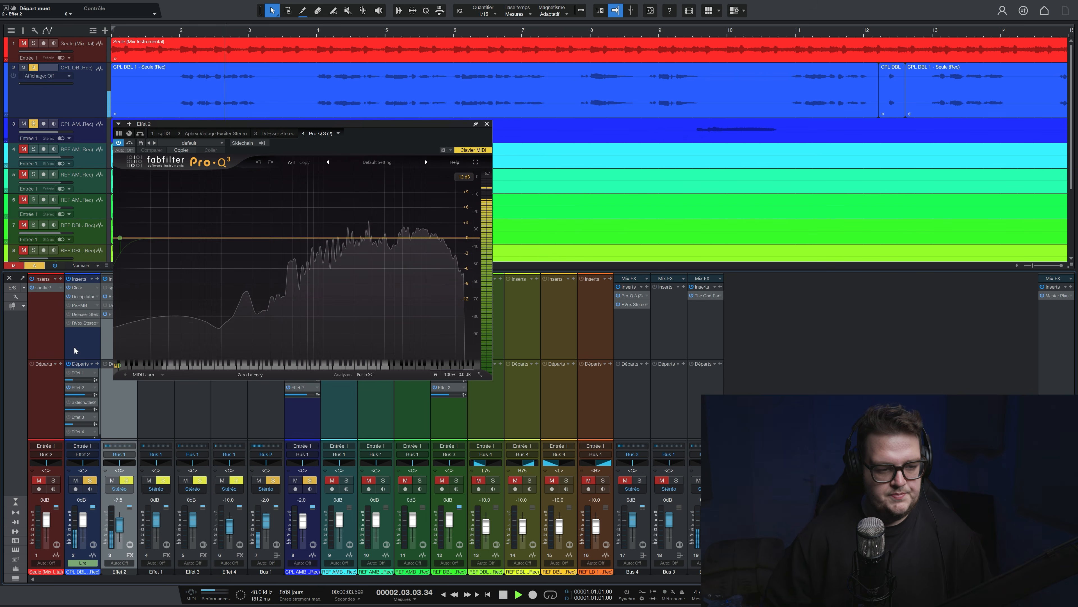
{"action": "left_click", "coordinate": [68, 386]}
- Arrange the Pro-Q 3 and Aphex Vintage Exciter windows apart, and set the exciter's Mode to AX
{"action": "left_click_drag", "start_coordinate": [312, 123], "coordinate": [300, 283]}
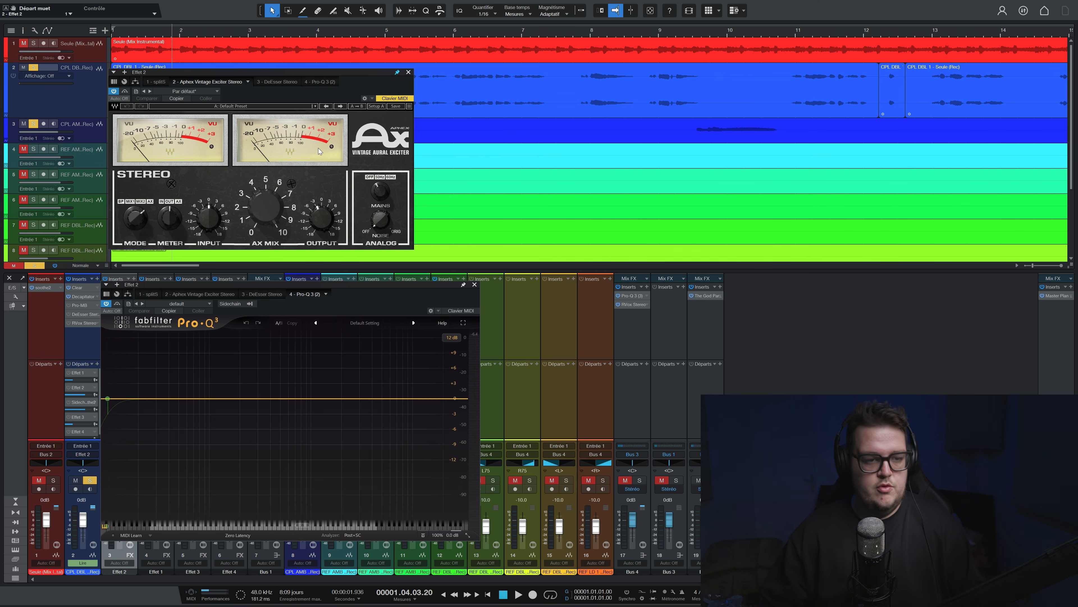
{"action": "left_click_drag", "start_coordinate": [369, 75], "coordinate": [517, 44]}
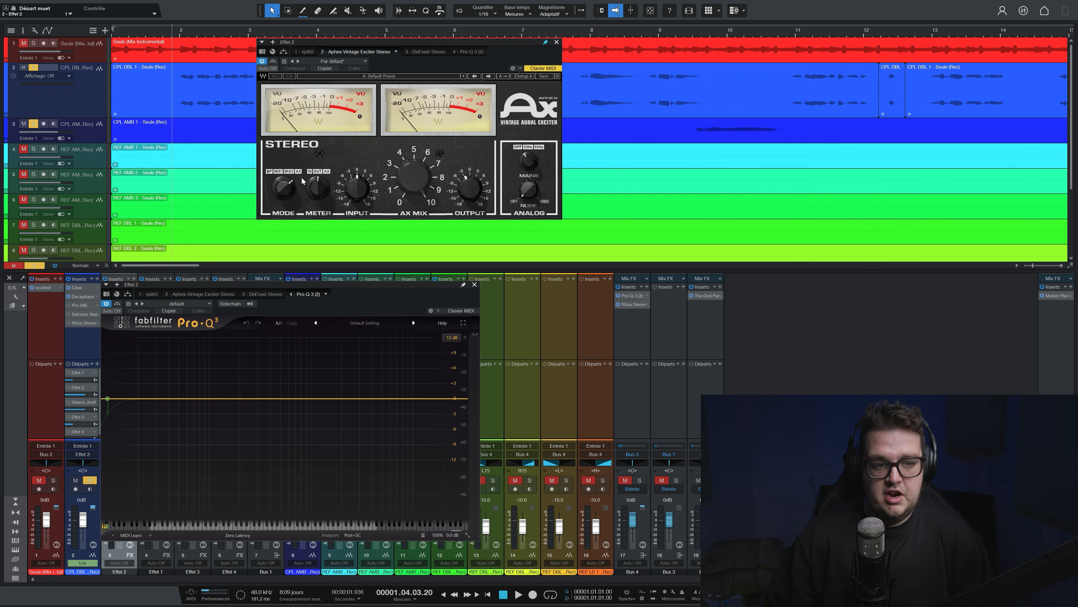
{"action": "left_click_drag", "start_coordinate": [284, 188], "coordinate": [283, 181]}
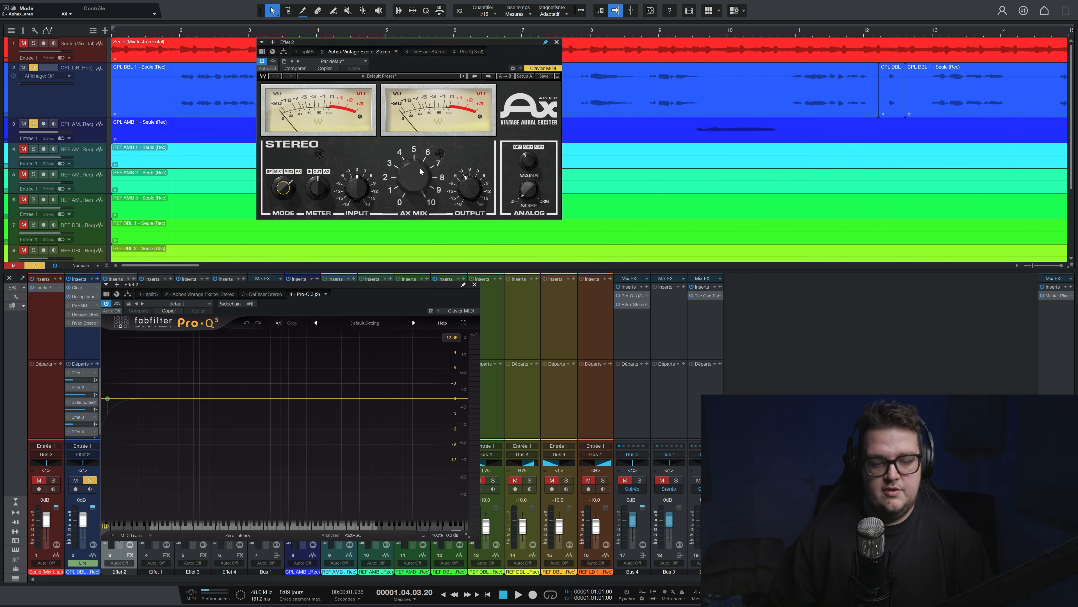
- Close the Pro-Q 3 equalizer and remove it from the Effet 2 inserts
{"action": "left_click", "coordinate": [474, 284]}
{"action": "right_click", "coordinate": [135, 315]}
{"action": "left_click", "coordinate": [161, 406]}
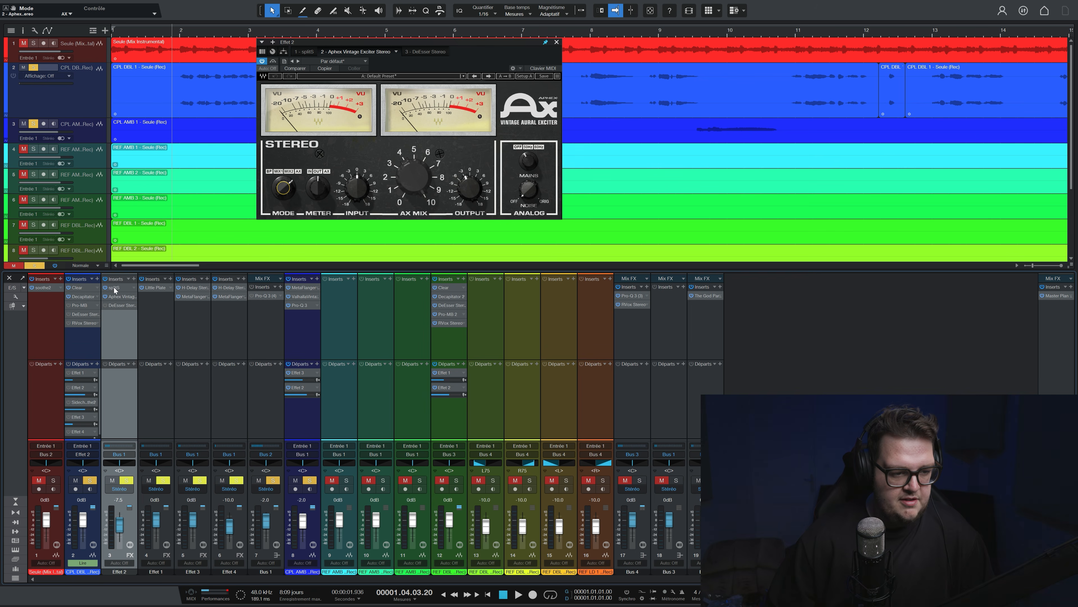
- Open the splitS and DeEsser plug-ins on the Effet 2 channel in turn, auditioning each during playback
{"action": "left_click", "coordinate": [114, 289]}
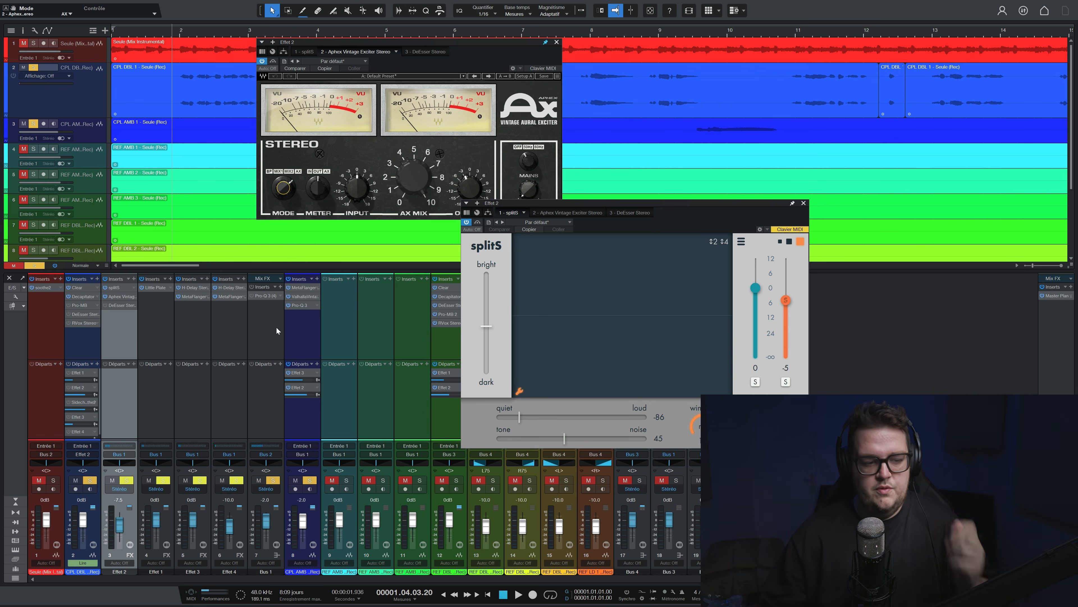
{"action": "key", "text": "space"}
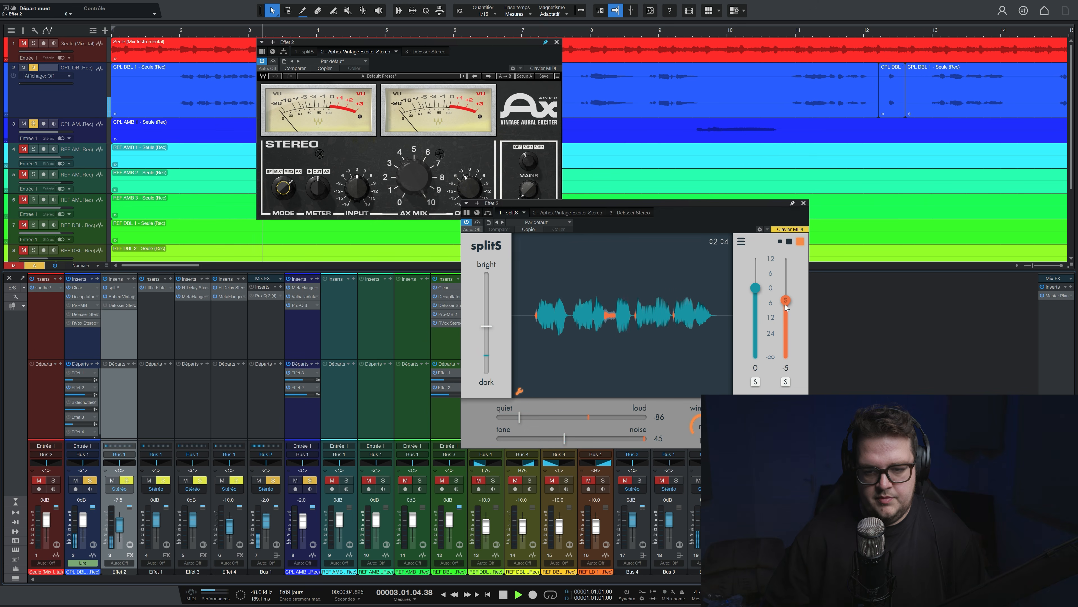
{"action": "key", "text": "space"}
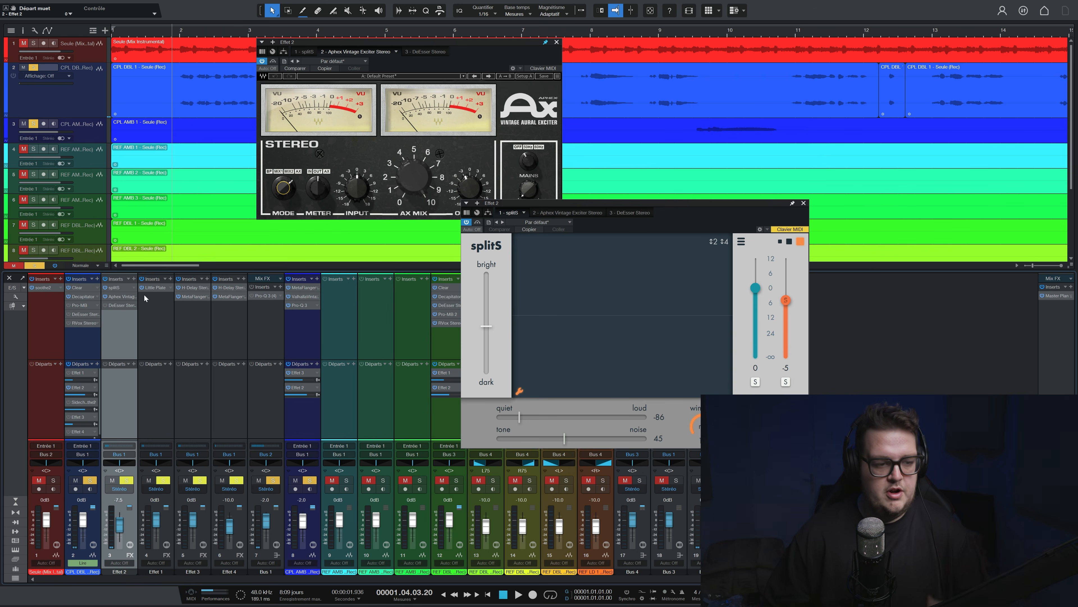
{"action": "left_click", "coordinate": [116, 305]}
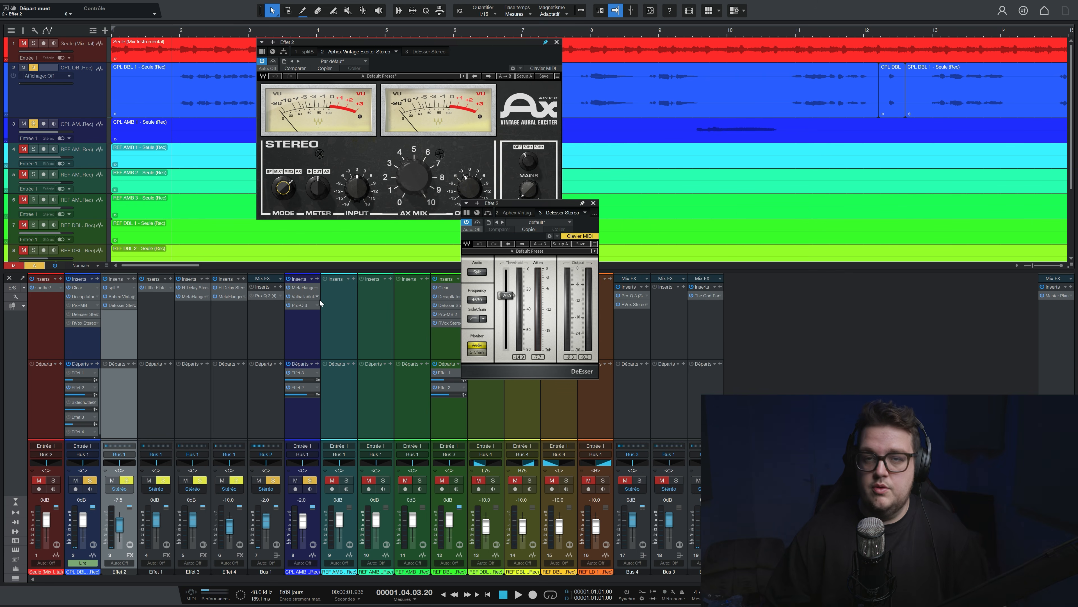
{"action": "key", "text": "space"}
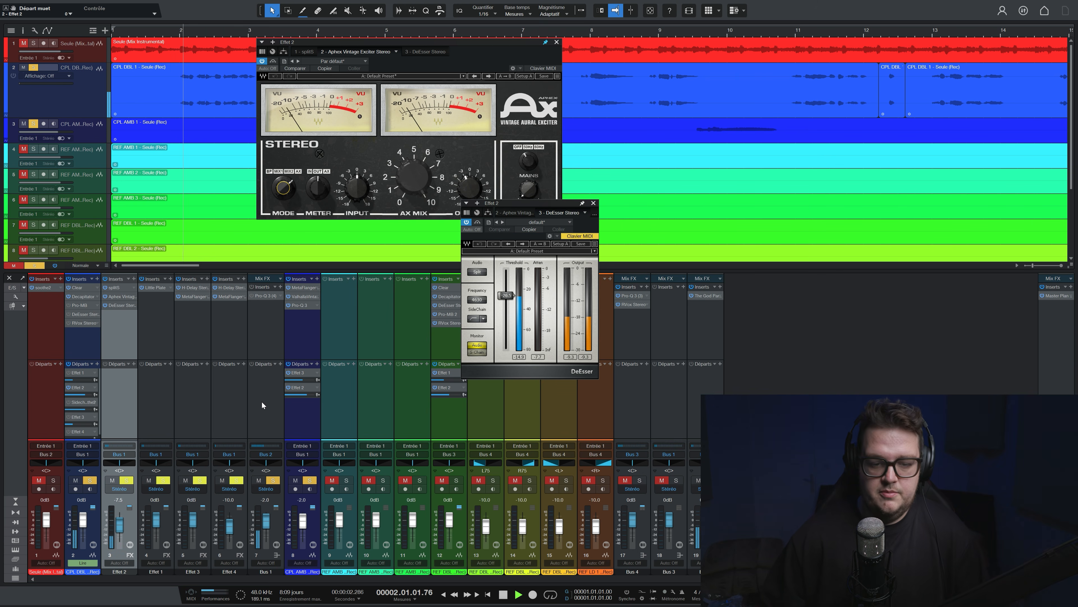
{"action": "key", "text": "space"}
- Compare the CPL DBL 1 vocal with and without its Effet 2 send during playback
{"action": "left_click", "coordinate": [69, 388]}
{"action": "key", "text": "space"}
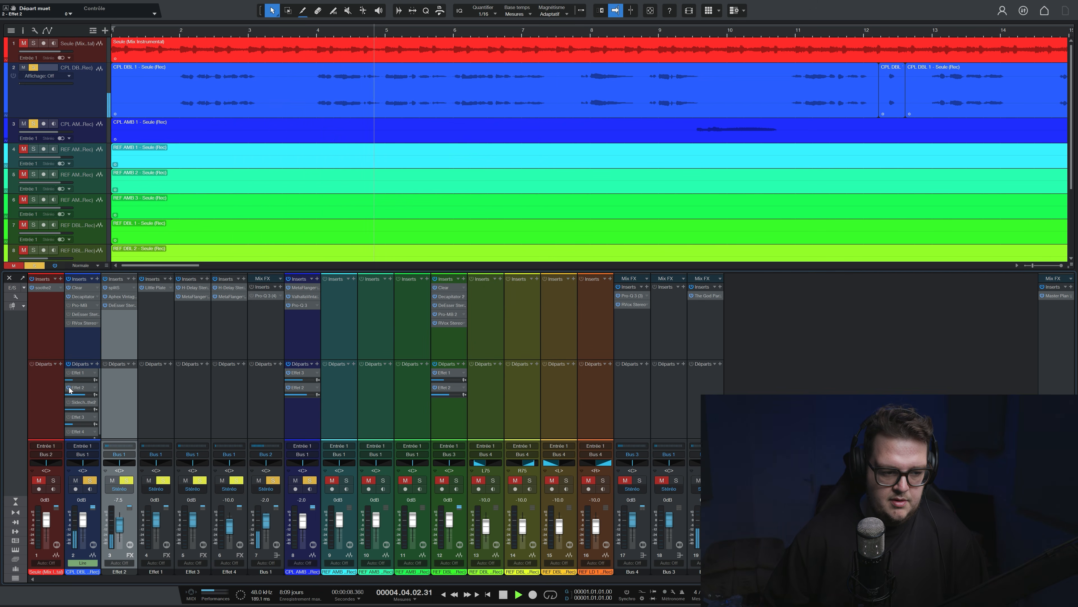
{"action": "left_click", "coordinate": [69, 388]}
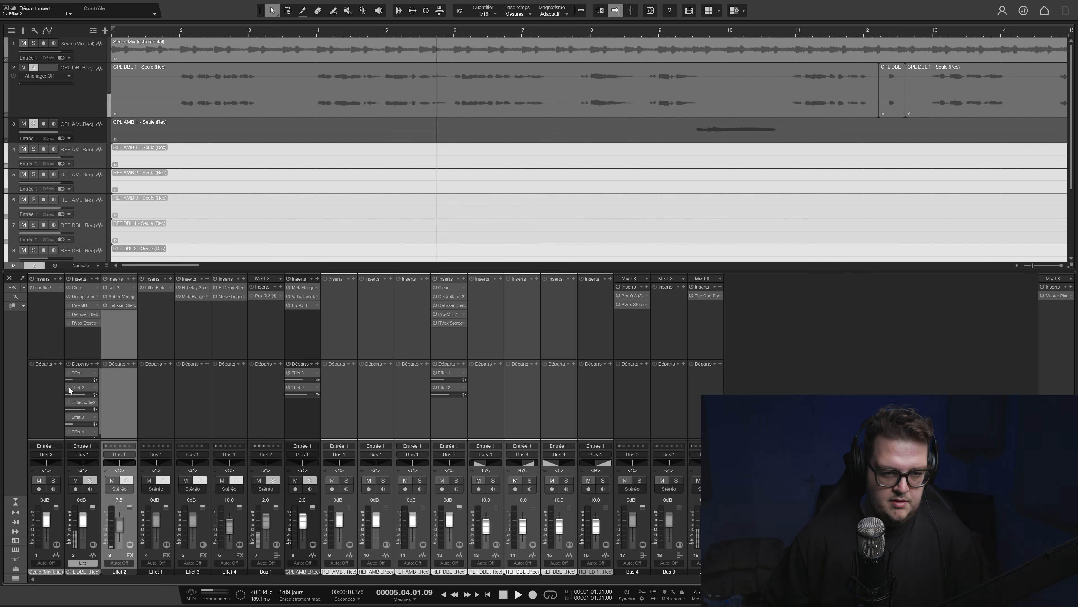
{"action": "left_click", "coordinate": [68, 388]}
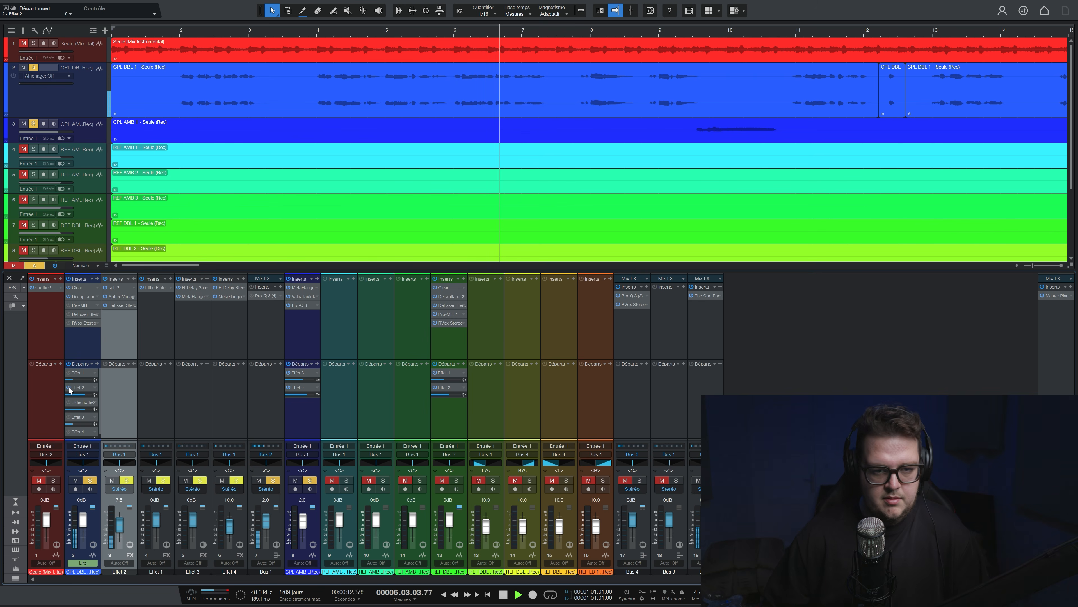
{"action": "key", "text": "space"}
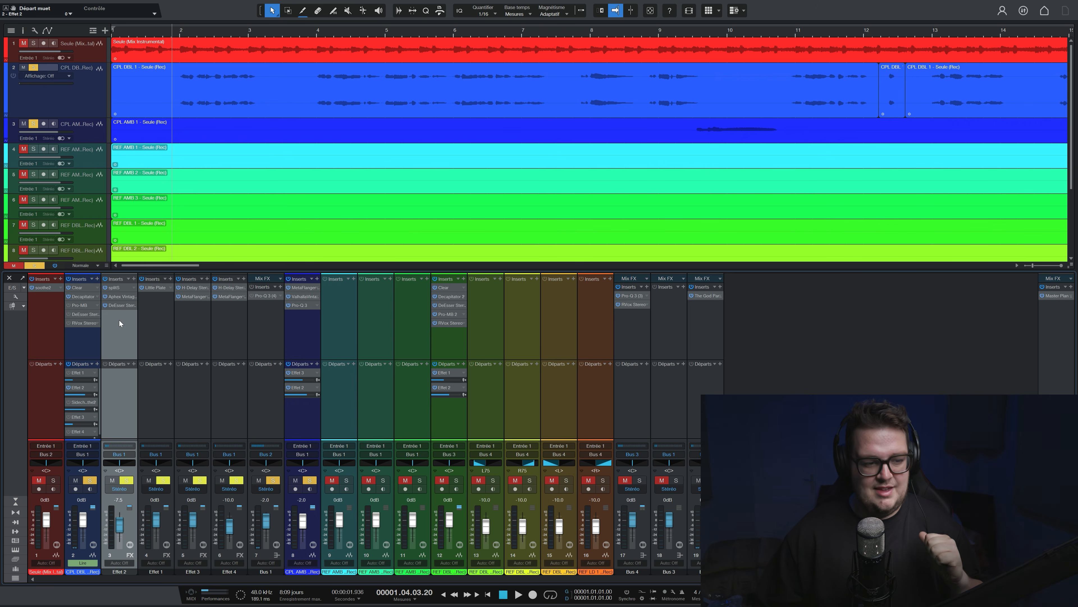
- Activate and open the Pro-MB insert on CPL DBL 1, placing its window clear of the channel's inserts
{"action": "left_click", "coordinate": [77, 305]}
{"action": "left_click_drag", "start_coordinate": [653, 225], "coordinate": [363, 179]}
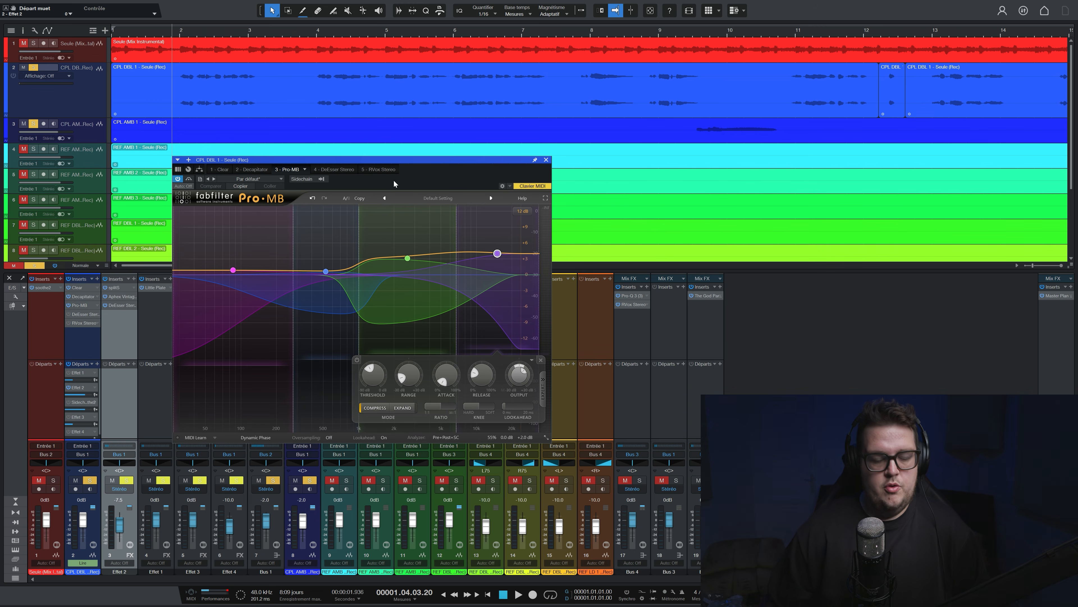
{"action": "left_click_drag", "start_coordinate": [501, 159], "coordinate": [599, 69]}
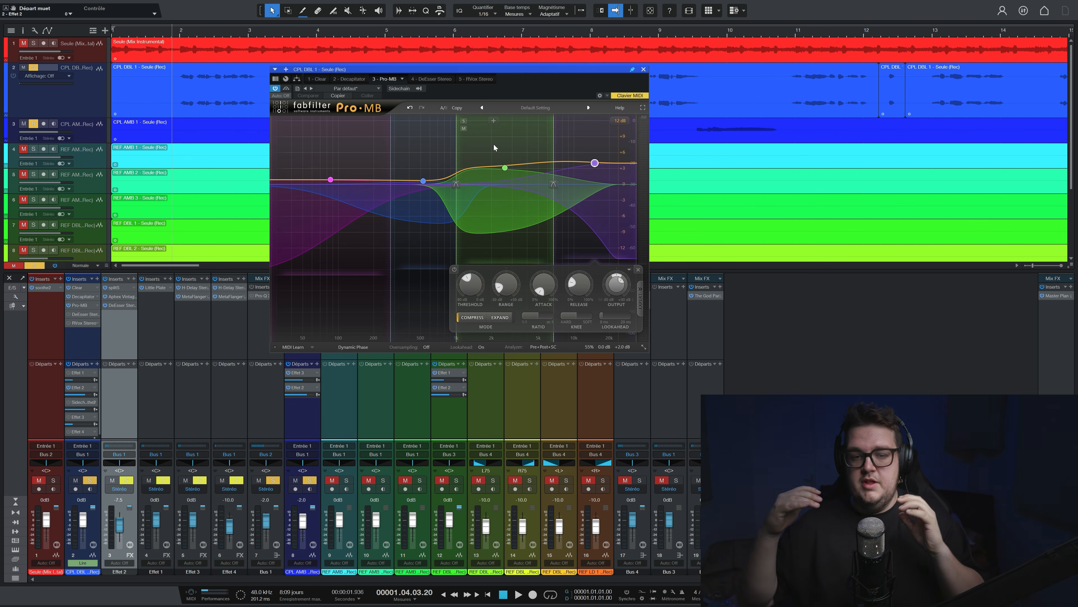
- Solo Pro-MB bands 1 and 2 in turn, auditioning each during playback
{"action": "left_click", "coordinate": [279, 121]}
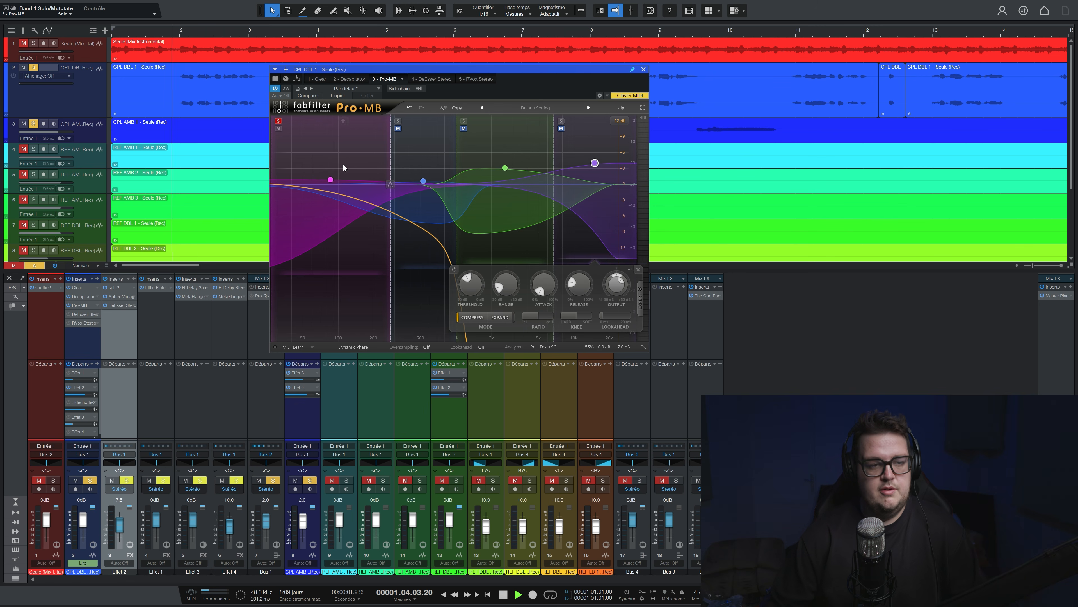
{"action": "left_click", "coordinate": [279, 121]}
{"action": "key", "text": "space"}
{"action": "left_click", "coordinate": [398, 121]}
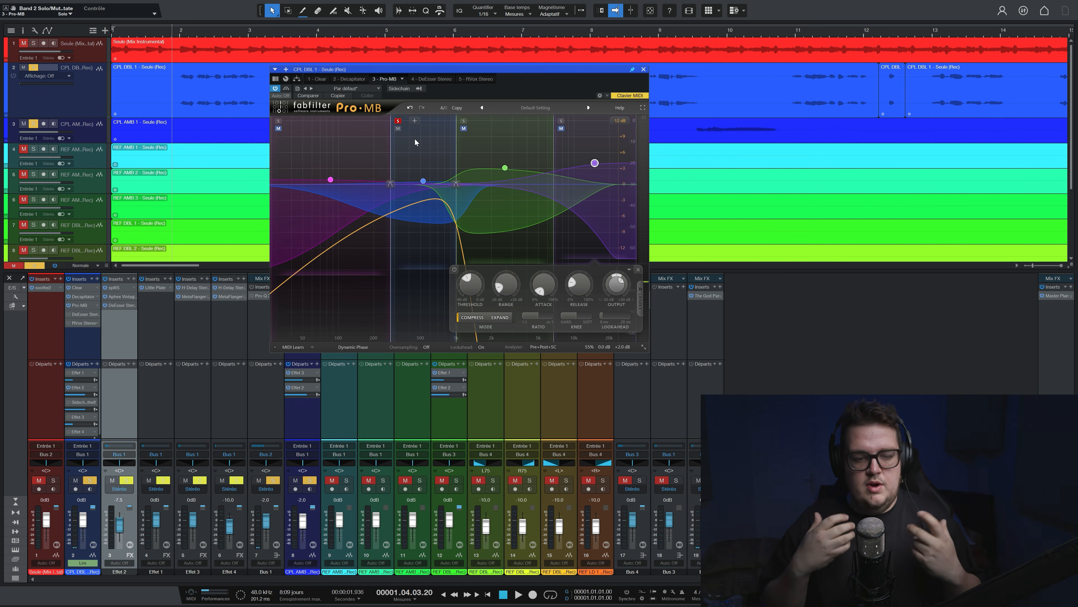
{"action": "key", "text": "space"}
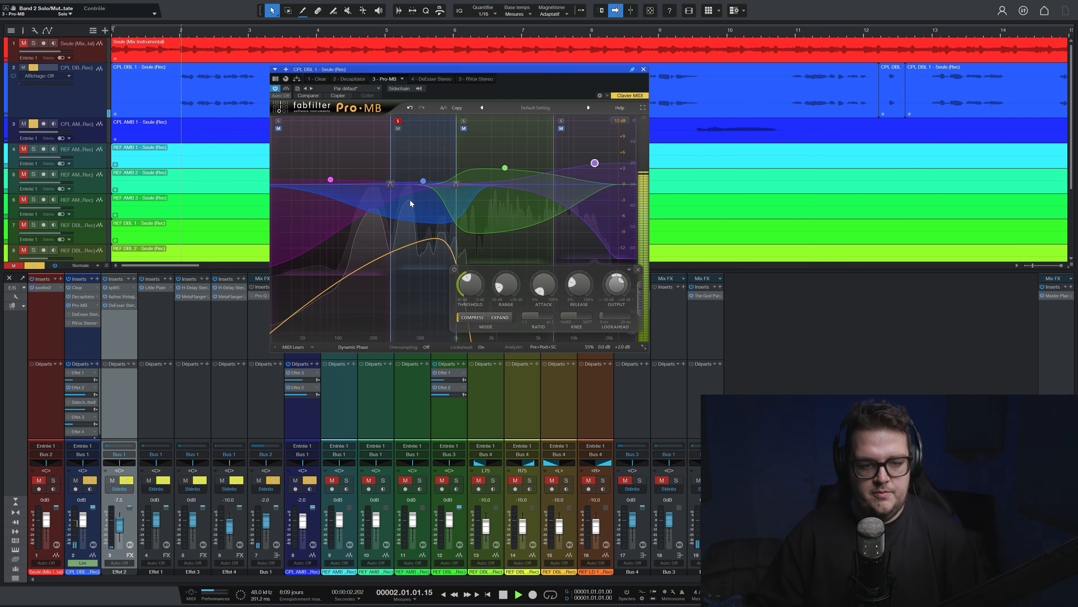
{"action": "left_click", "coordinate": [398, 121]}
{"action": "key", "text": "space"}
- Solo Pro-MB bands 3 and 4 in turn, auditioning each and restoring normal monitoring
{"action": "key", "text": "space"}
{"action": "left_click", "coordinate": [463, 121]}
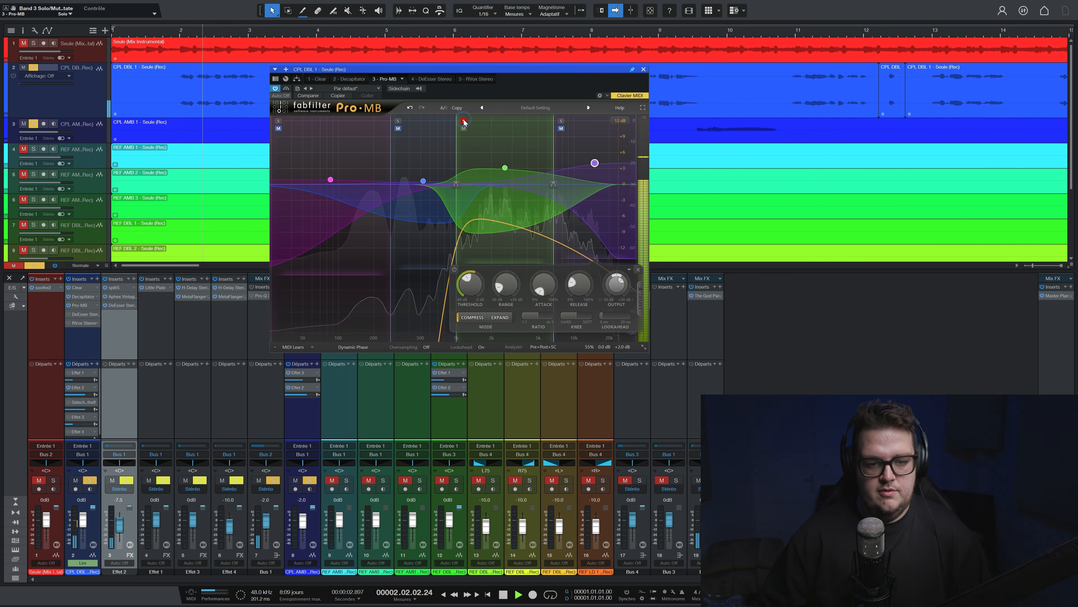
{"action": "key", "text": "space"}
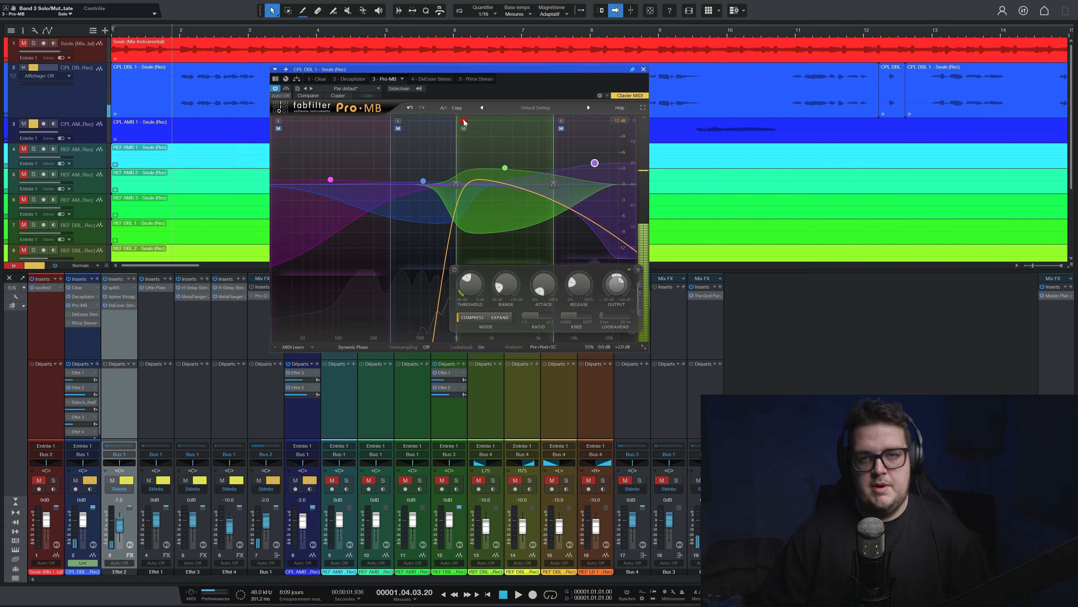
{"action": "left_click", "coordinate": [561, 121]}
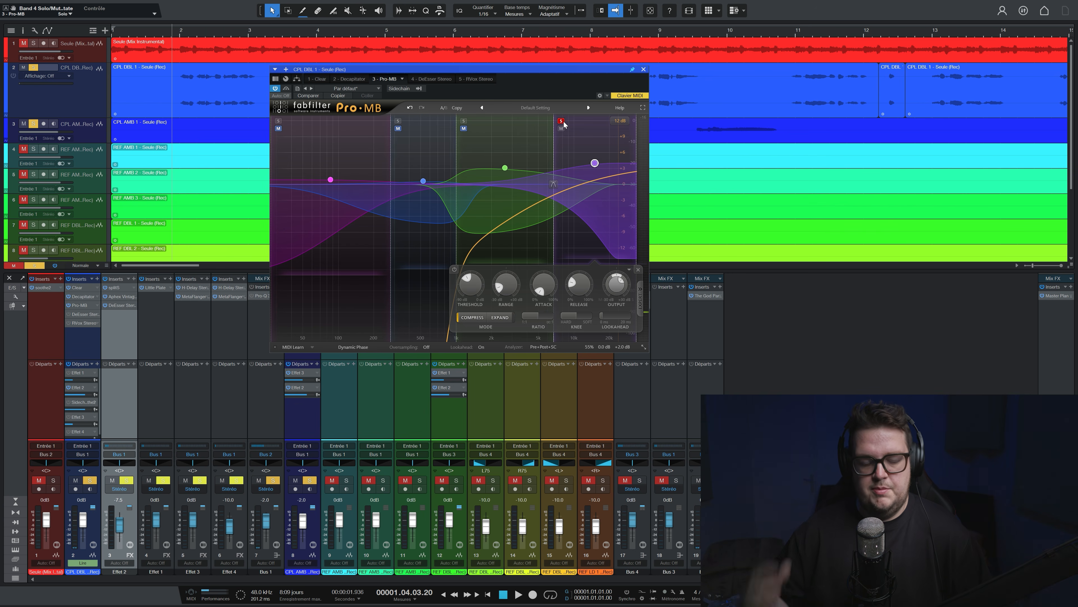
{"action": "key", "text": "space"}
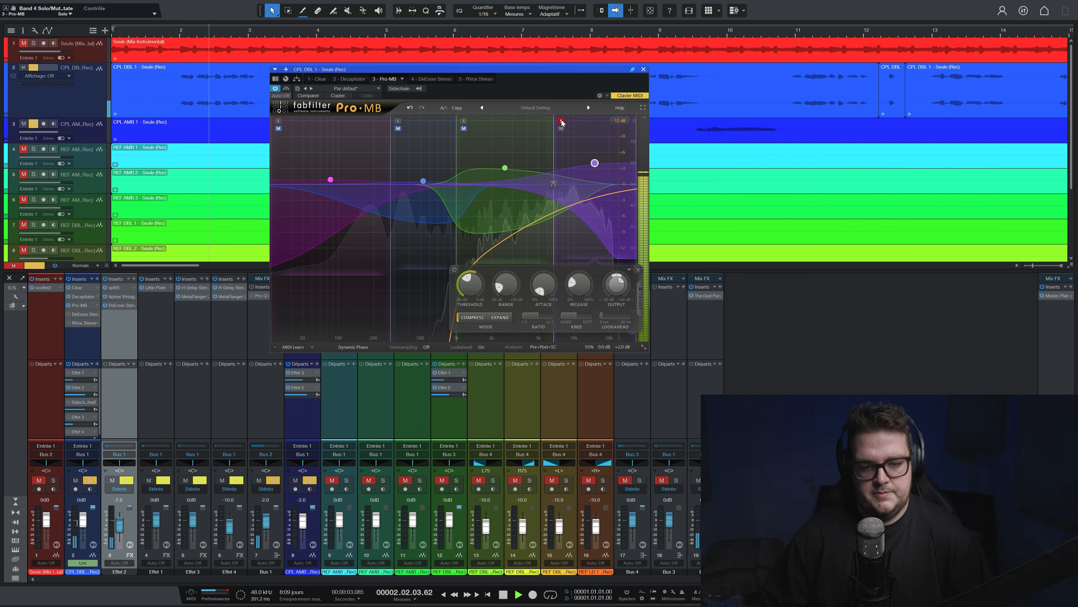
{"action": "left_click", "coordinate": [562, 123]}
{"action": "key", "text": "space"}
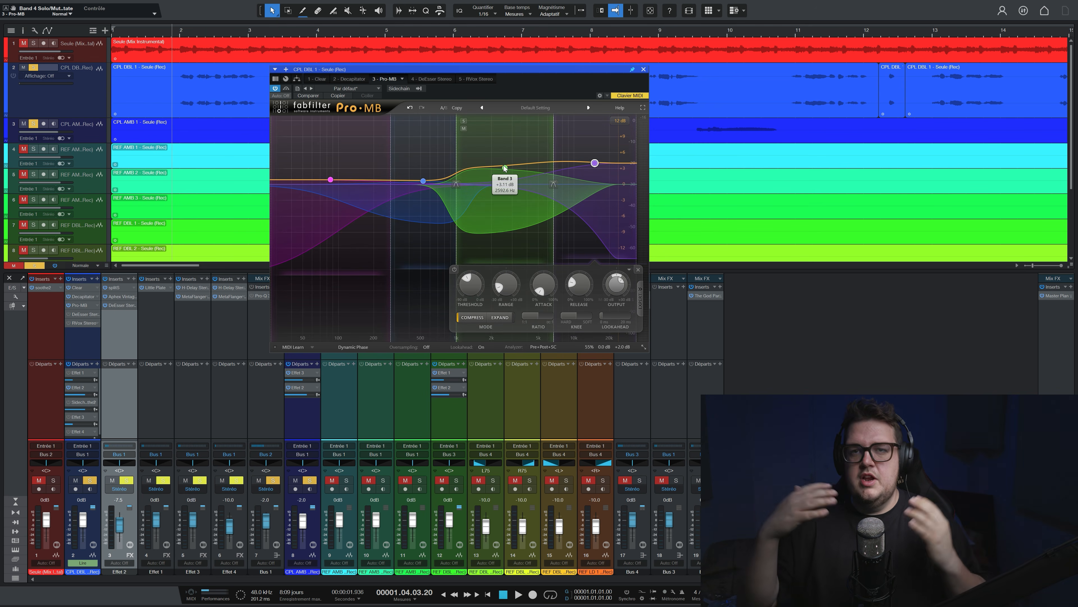
- Add a blank Pro-MB to the CPL DBL 1 inserts and arrange it apart from the existing Pro-MB window
{"action": "left_click_drag", "start_coordinate": [308, 131], "coordinate": [639, 225]}
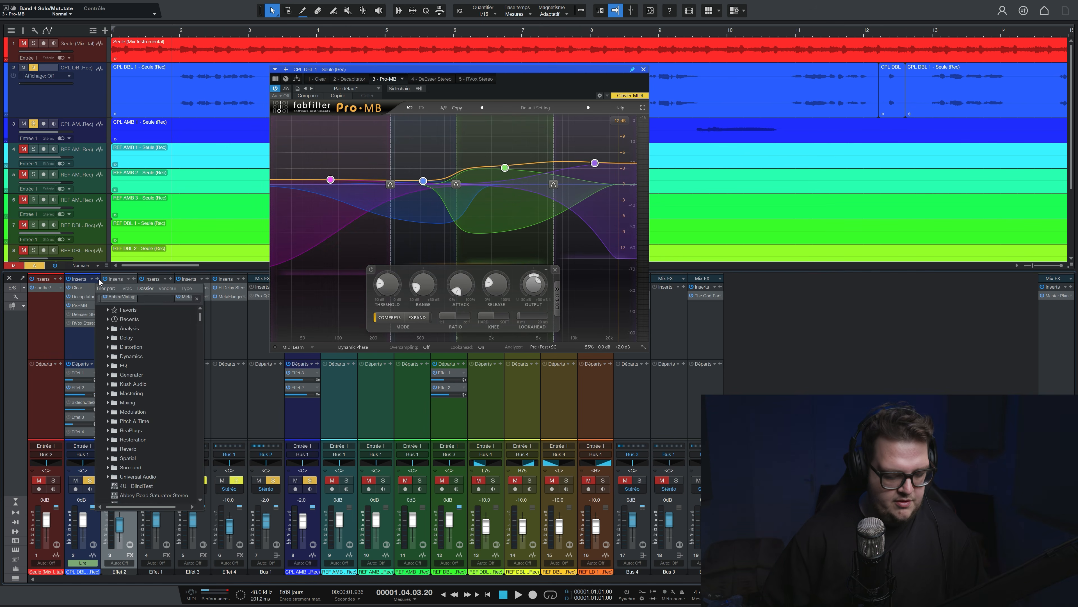
{"action": "left_click", "coordinate": [98, 279]}
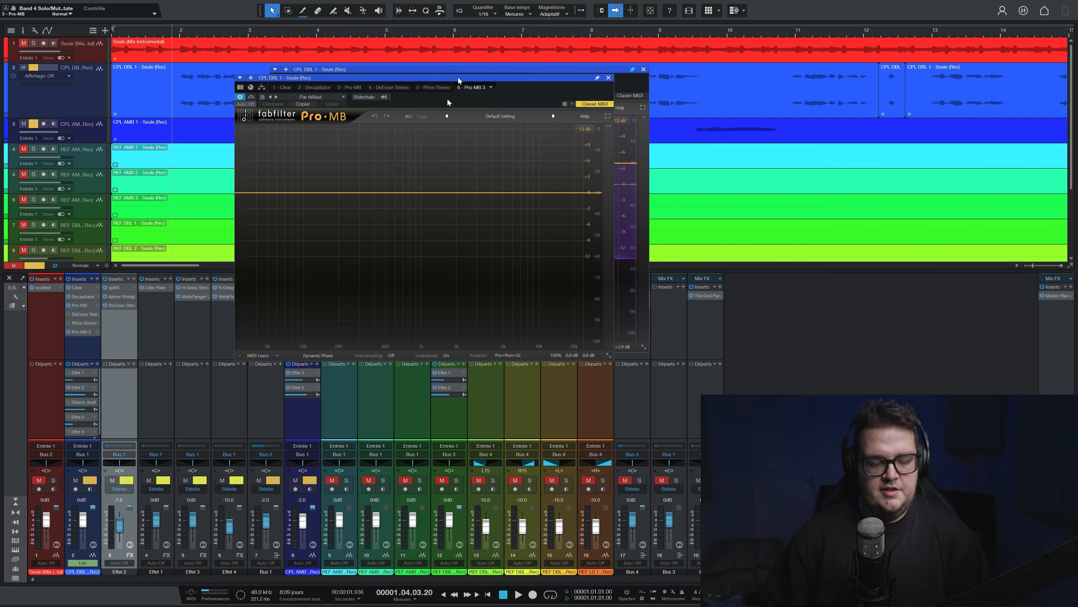
{"action": "left_click_drag", "start_coordinate": [459, 79], "coordinate": [256, 207]}
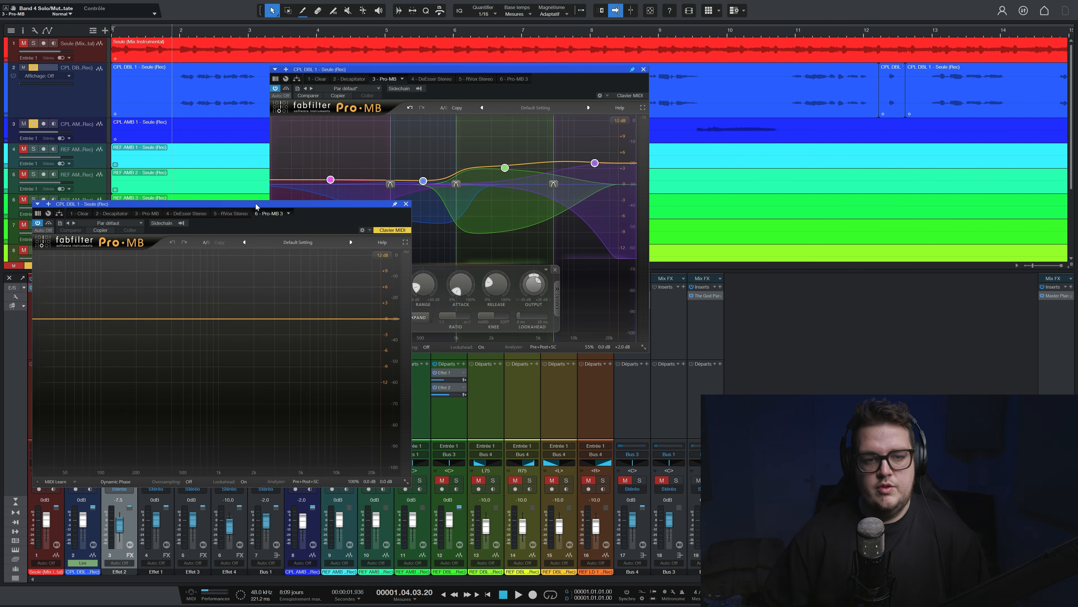
{"action": "left_click_drag", "start_coordinate": [415, 71], "coordinate": [559, 23]}
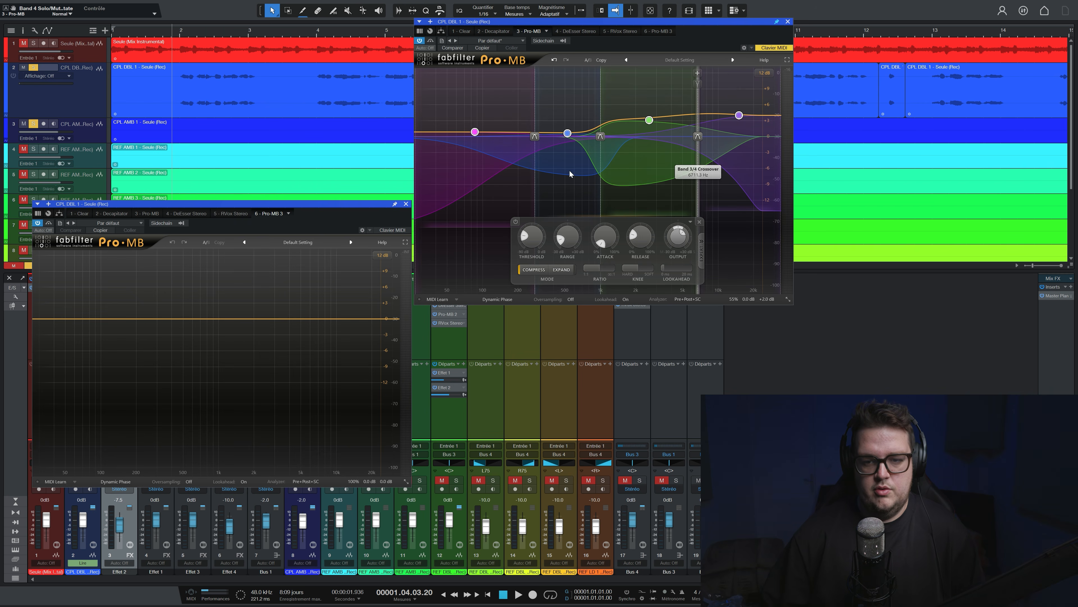
- In the blank Pro-MB, create a high band starting at about 6704 Hz and an adjoining band with a 1000 Hz low crossover
{"action": "left_click", "coordinate": [367, 310]}
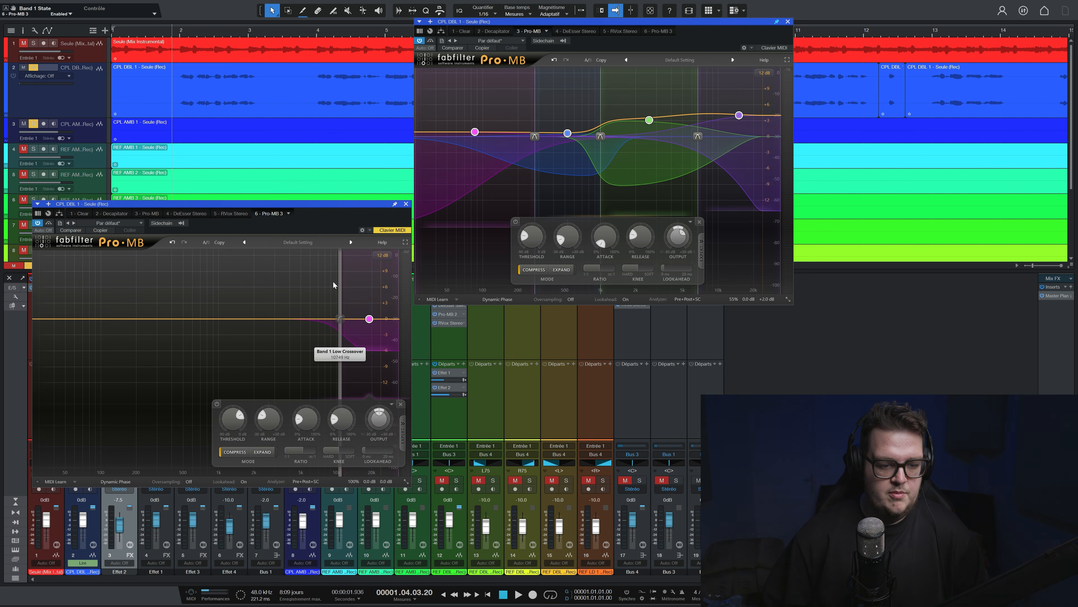
{"action": "left_click_drag", "start_coordinate": [311, 286], "coordinate": [314, 286]}
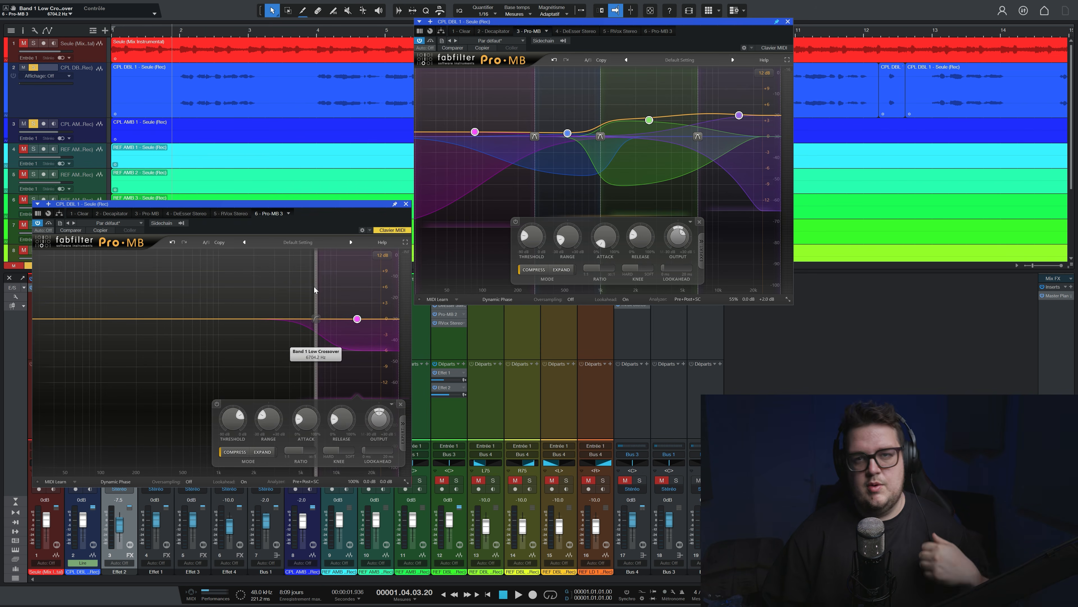
{"action": "left_click", "coordinate": [273, 316]}
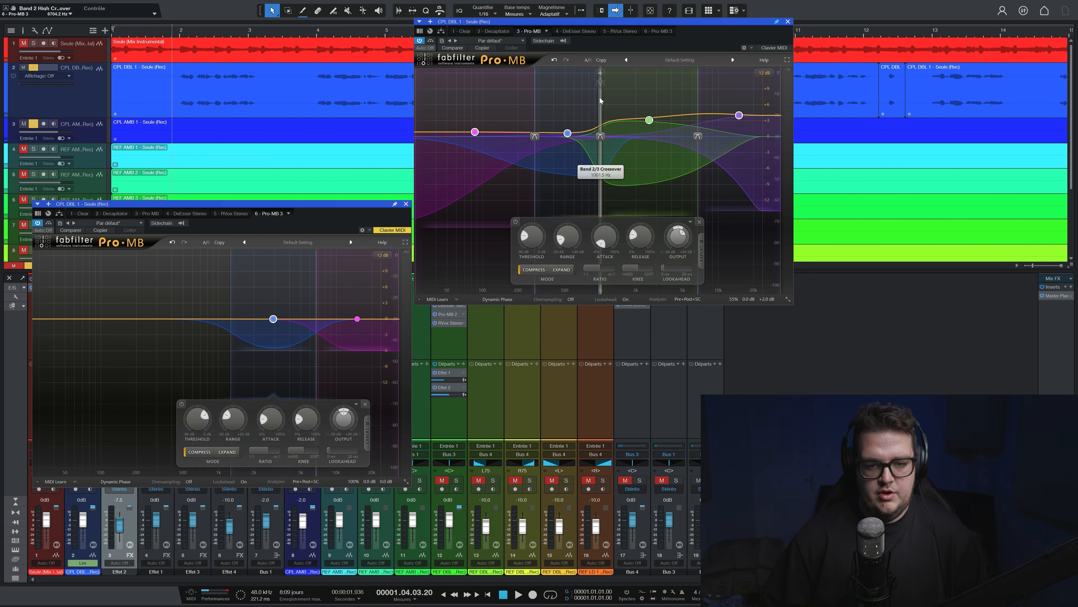
{"action": "double_click", "coordinate": [229, 286]}
{"action": "type", "text": "1000"}
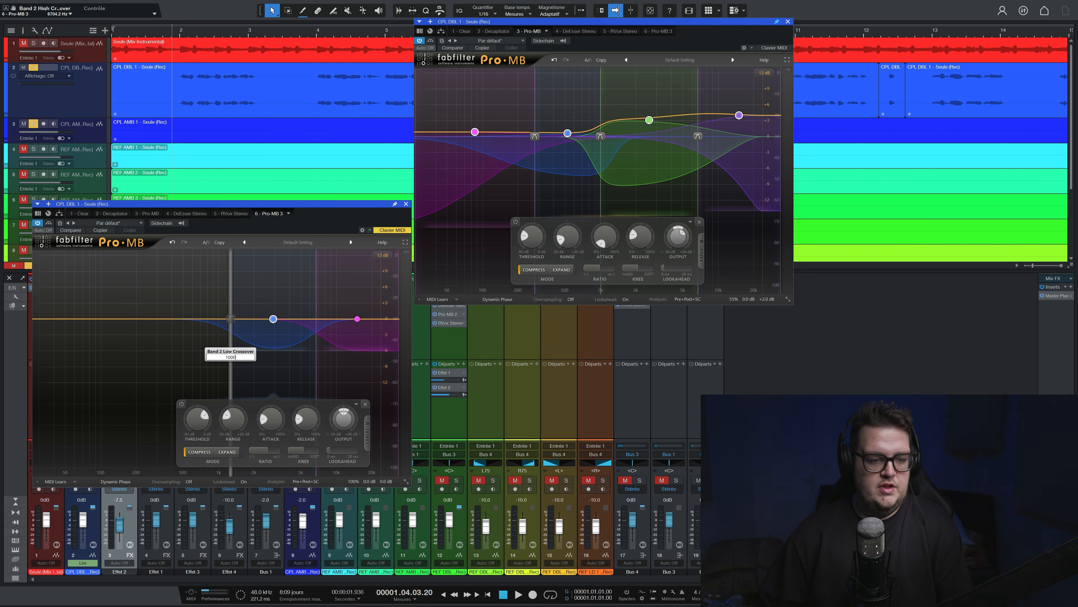
{"action": "key", "text": "Return"}
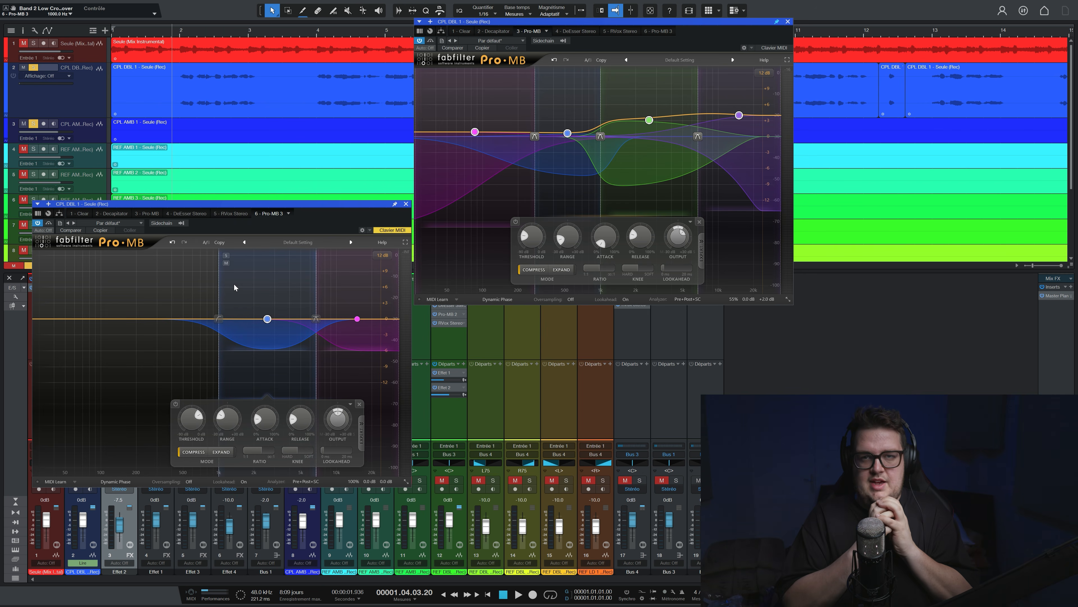
- Add a third band with a 275 Hz low crossover and a fourth low-frequency band whose upper edge meets it
{"action": "left_click", "coordinate": [186, 318]}
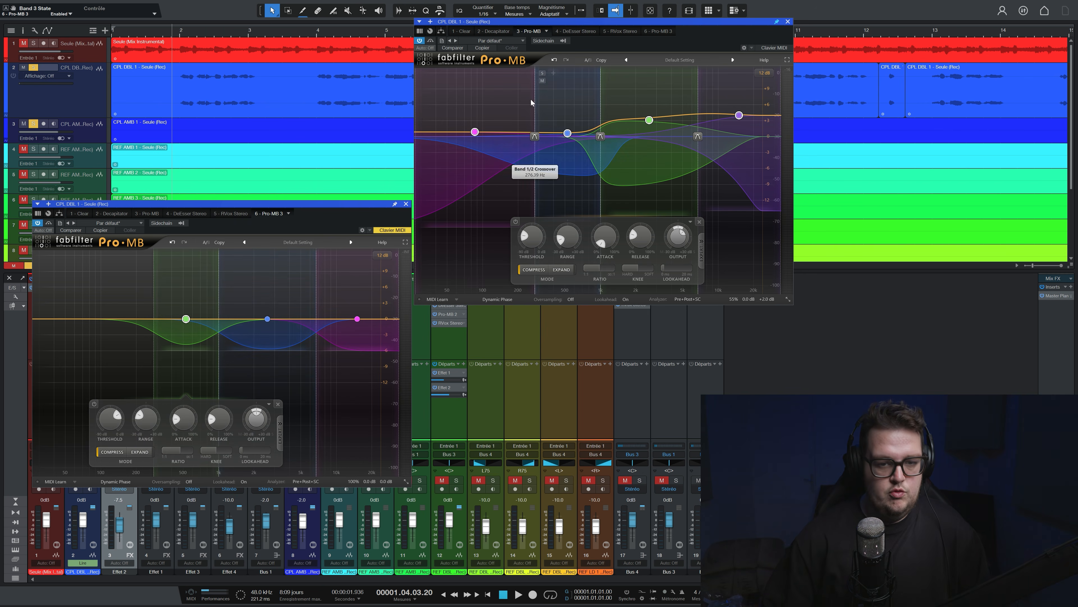
{"action": "double_click", "coordinate": [154, 284]}
{"action": "type", "text": "275"}
{"action": "key", "text": "Return"}
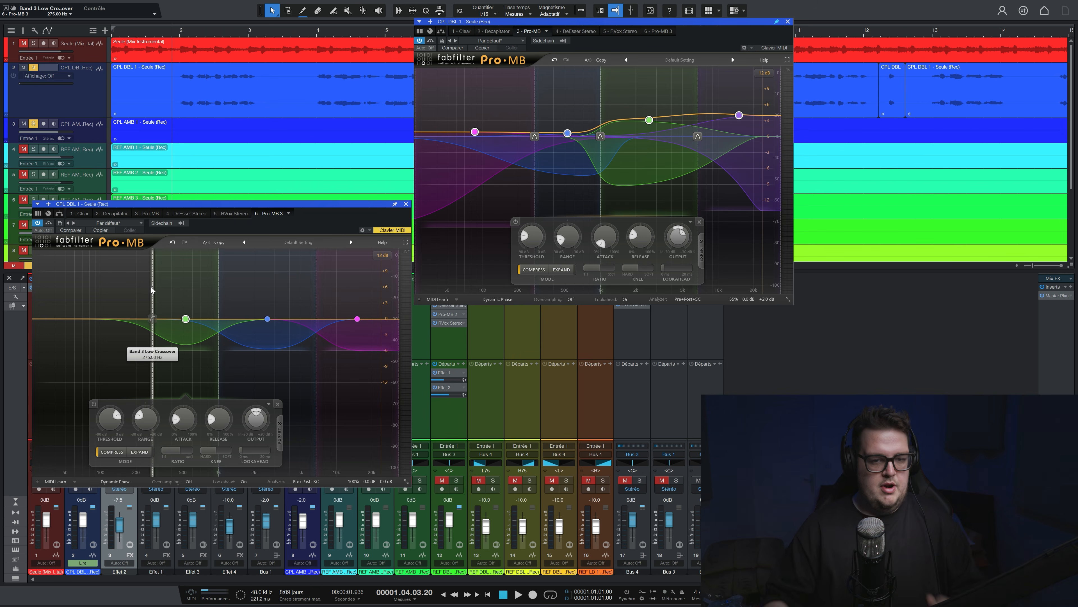
{"action": "left_click", "coordinate": [81, 256]}
{"action": "left_click_drag", "start_coordinate": [111, 268], "coordinate": [153, 270]}
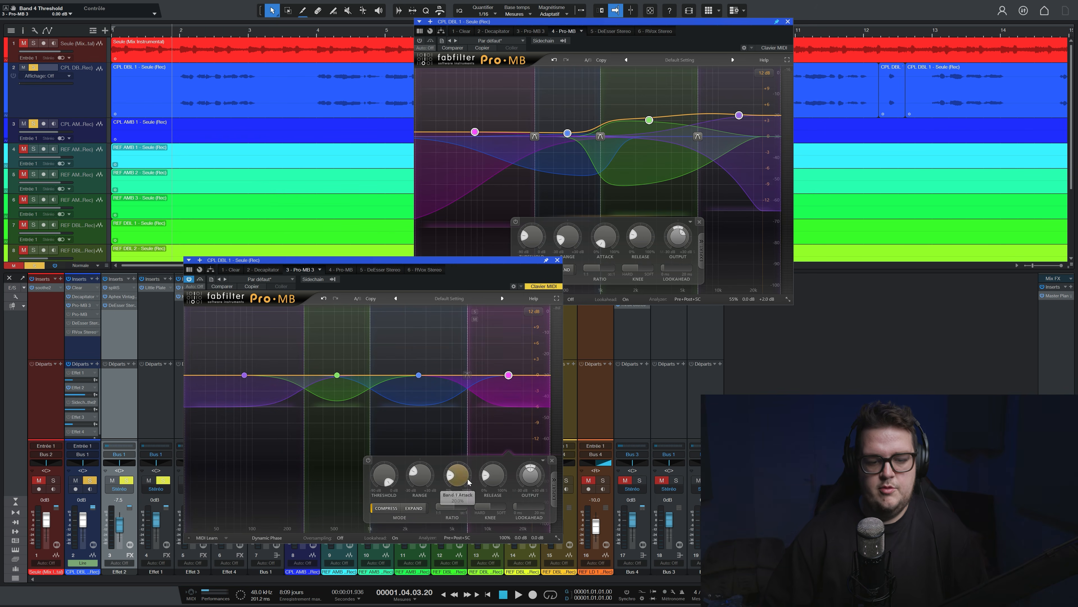
- Play the track and raise the new Pro-MB's Band 1 output level to about +3.9 dB
{"action": "key", "text": "space"}
{"action": "mouse_move", "coordinate": [532, 479]}
{"action": "left_mouse_down"}
{"action": "mouse_move", "coordinate": [546, 416]}
{"action": "mouse_move", "coordinate": [538, 467]}
{"action": "left_mouse_up"}
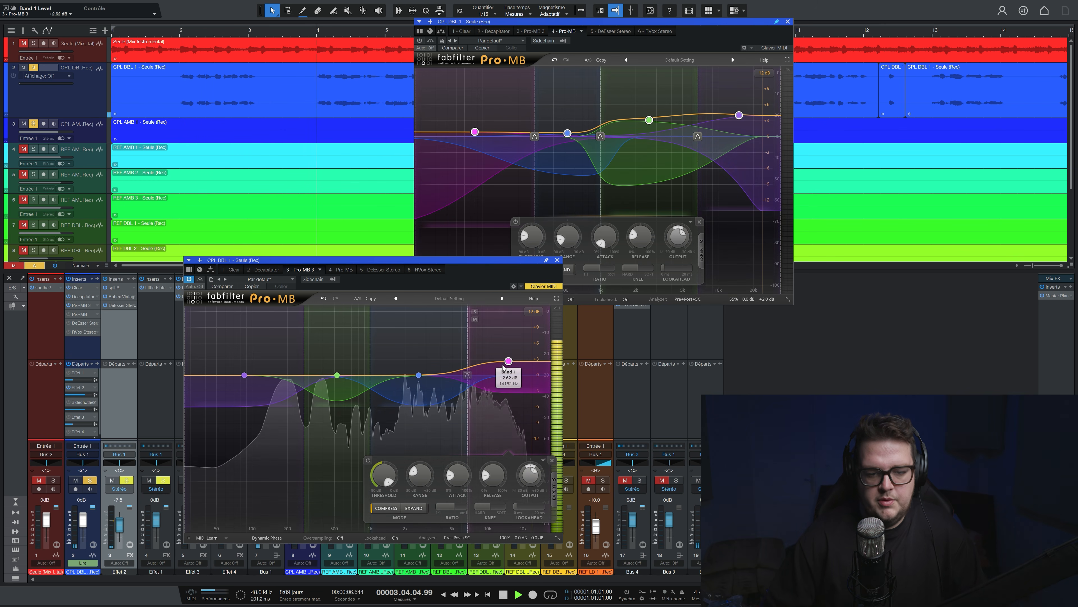
{"action": "left_click_drag", "start_coordinate": [530, 480], "coordinate": [531, 475]}
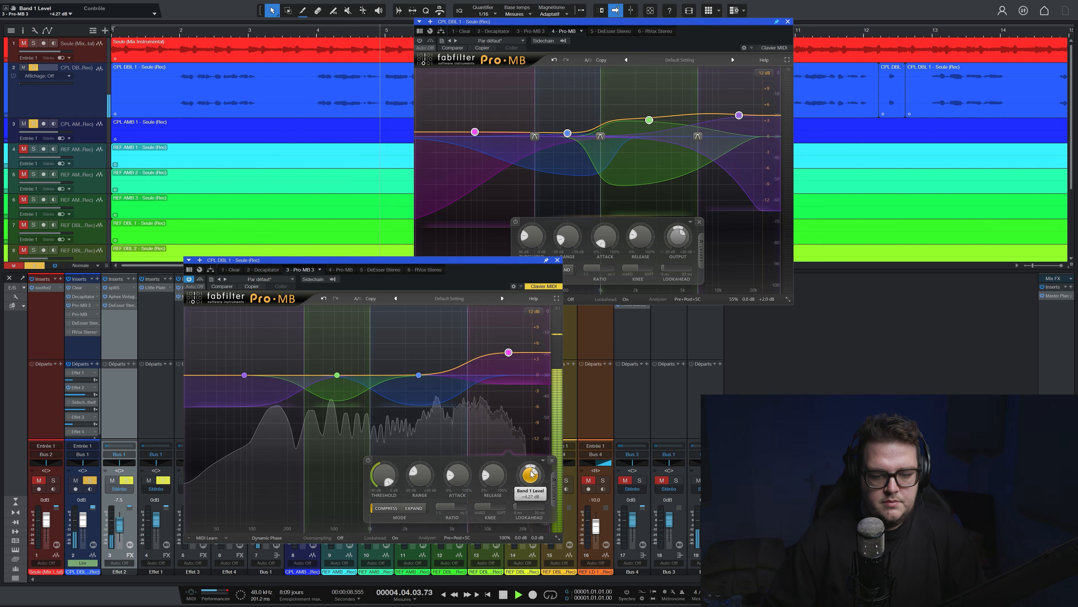
- Raise the Band 2 output level to about +3.1 dB during playback, and stop the track
{"action": "left_click", "coordinate": [419, 376]}
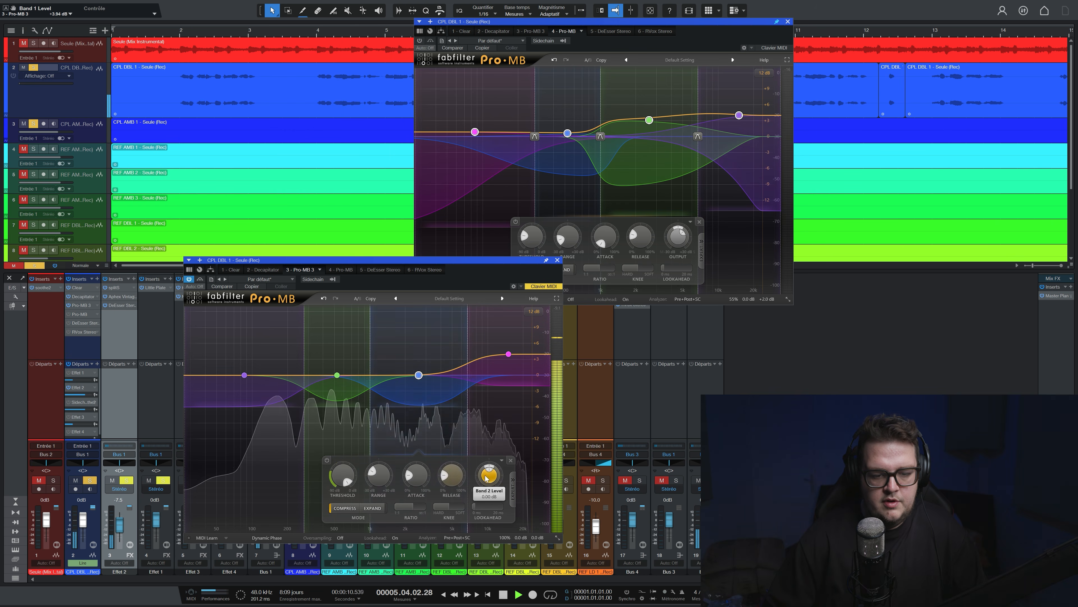
{"action": "left_click_drag", "start_coordinate": [490, 472], "coordinate": [495, 454]}
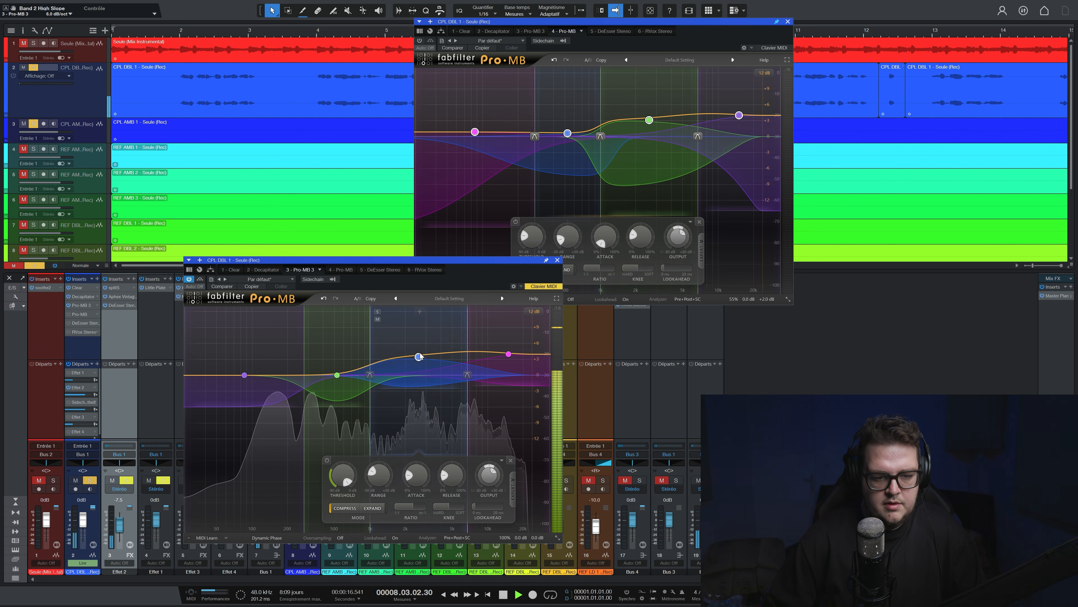
{"action": "left_click_drag", "start_coordinate": [488, 475], "coordinate": [486, 478]}
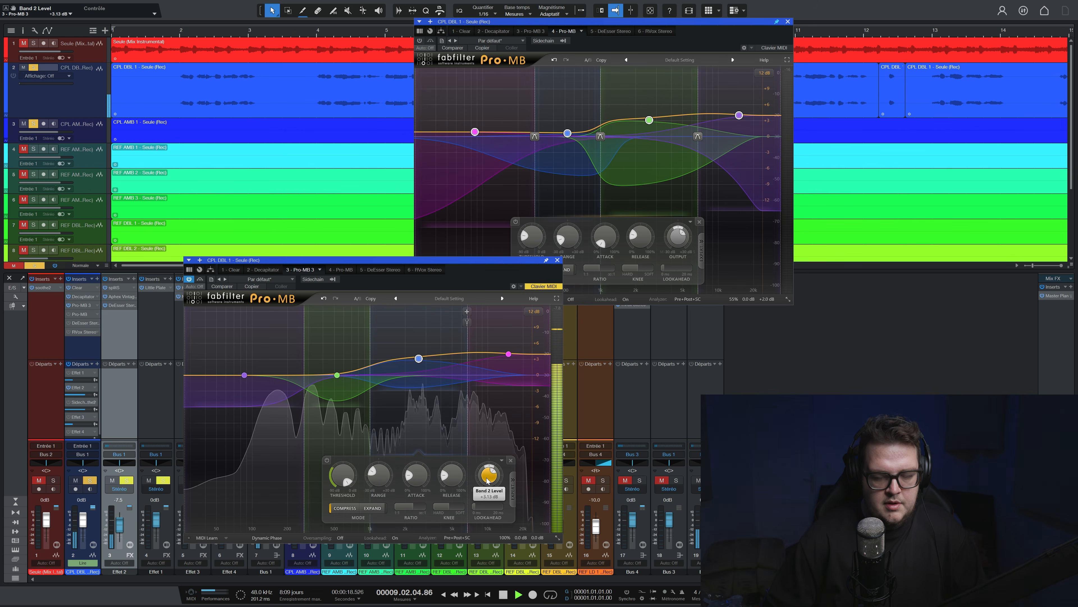
{"action": "key", "text": "space"}
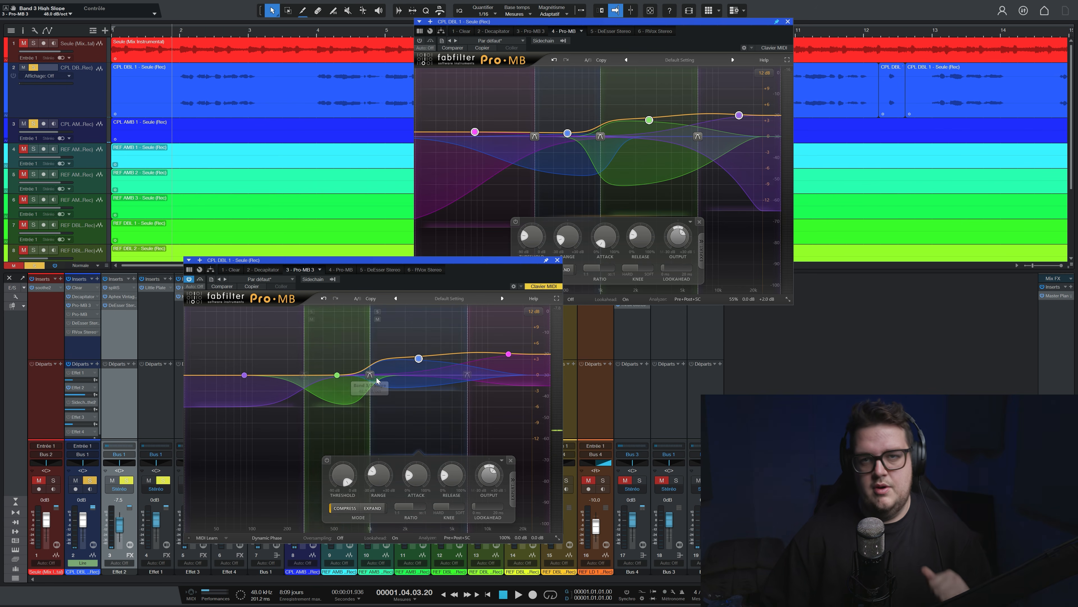
- Resume playback and raise the Band 3 output level to about +0.4 dB and Band 4 to about +0.2 dB
{"action": "left_click", "coordinate": [337, 375]}
{"action": "key", "text": "space"}
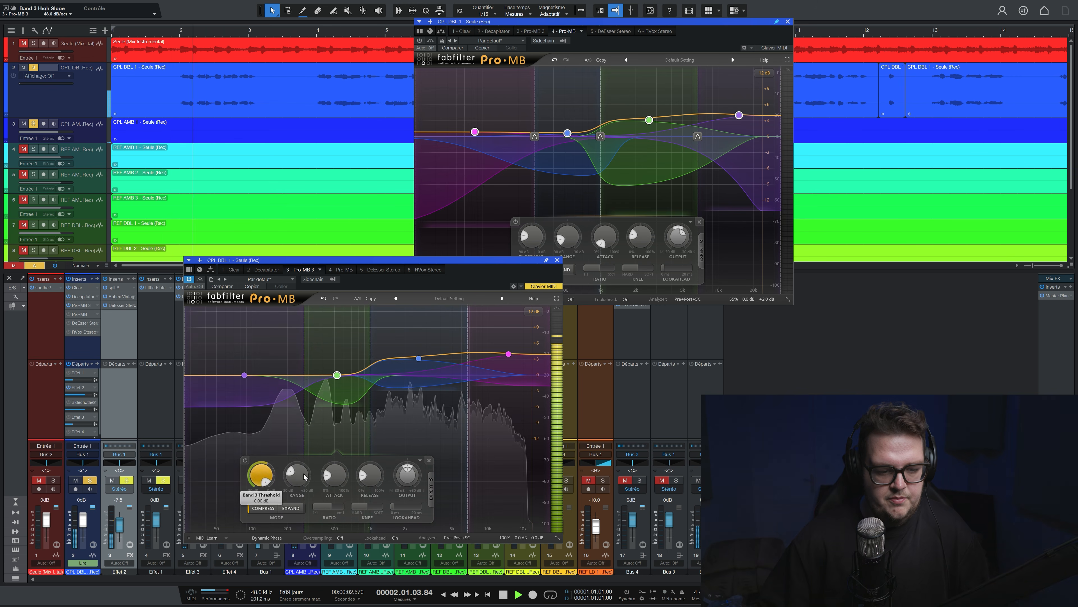
{"action": "left_click_drag", "start_coordinate": [403, 475], "coordinate": [405, 469]}
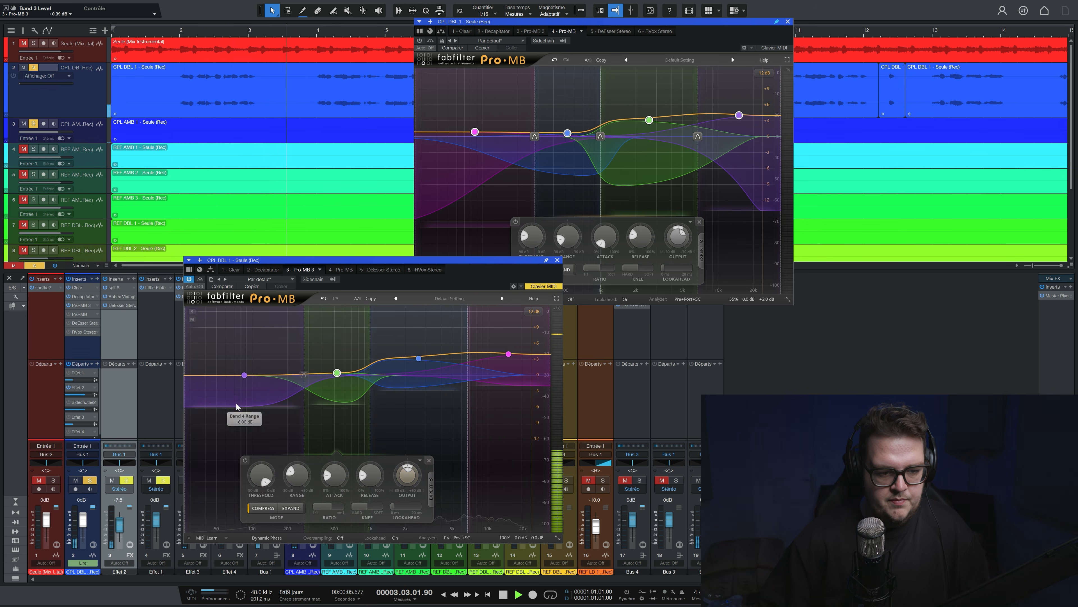
{"action": "left_click", "coordinate": [245, 375]}
{"action": "left_click_drag", "start_coordinate": [353, 476], "coordinate": [352, 474]}
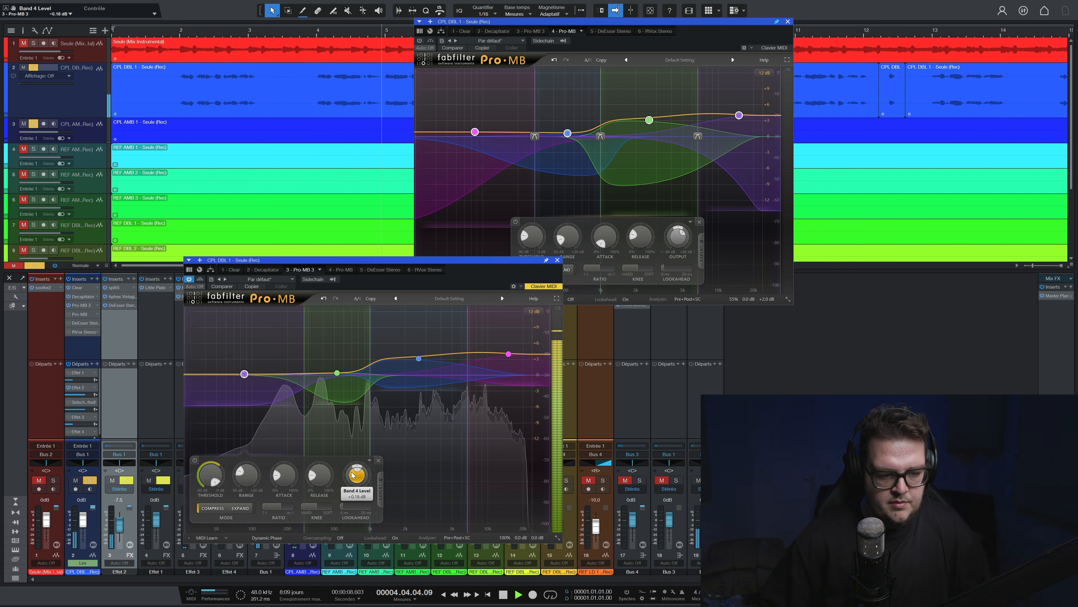
- Stop playback, select all four bands of Pro-MB 3 and set their range to -30 dB
{"action": "key", "text": "space"}
{"action": "left_click_drag", "start_coordinate": [218, 323], "coordinate": [541, 414]}
{"action": "left_click_drag", "start_coordinate": [336, 475], "coordinate": [340, 539]}
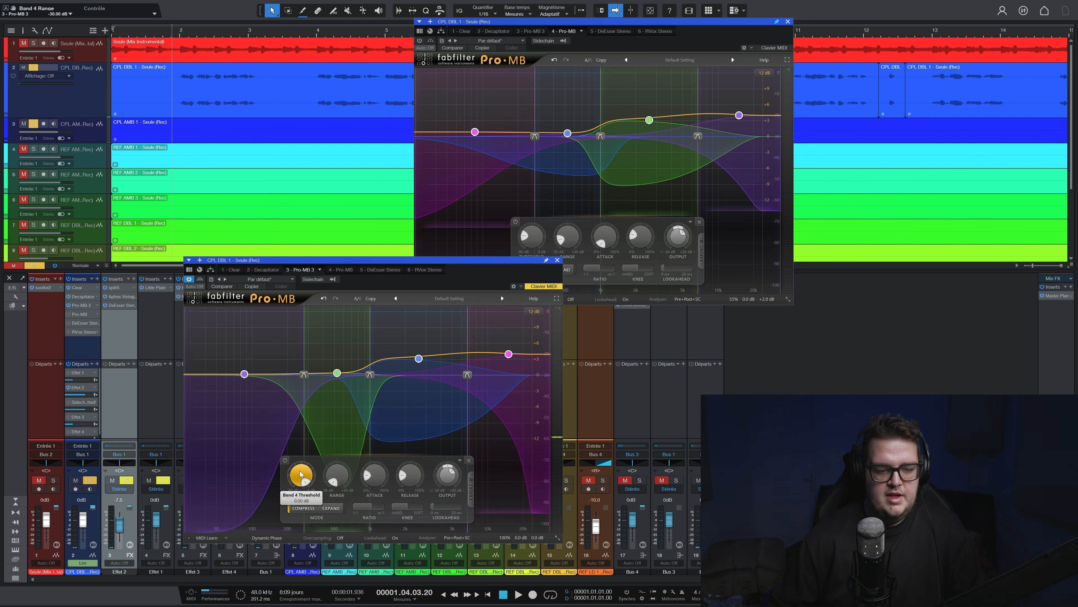
- Select all four Pro-MB 3 bands and lower their threshold to about -27.9 dB during playback
{"action": "left_click_drag", "start_coordinate": [214, 321], "coordinate": [536, 421]}
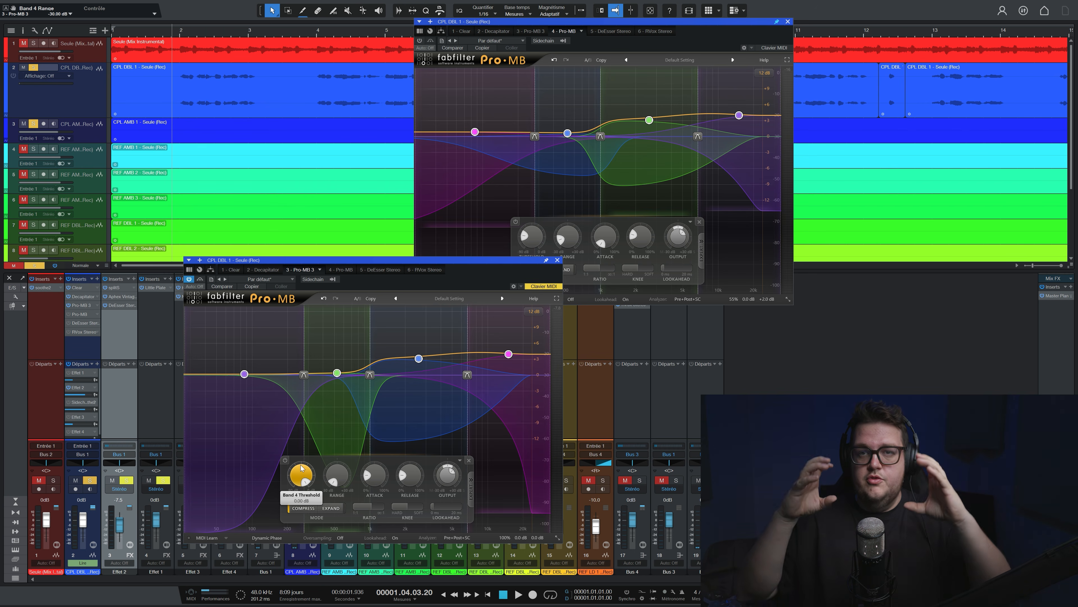
{"action": "key", "text": "space"}
{"action": "left_click_drag", "start_coordinate": [303, 471], "coordinate": [302, 546]}
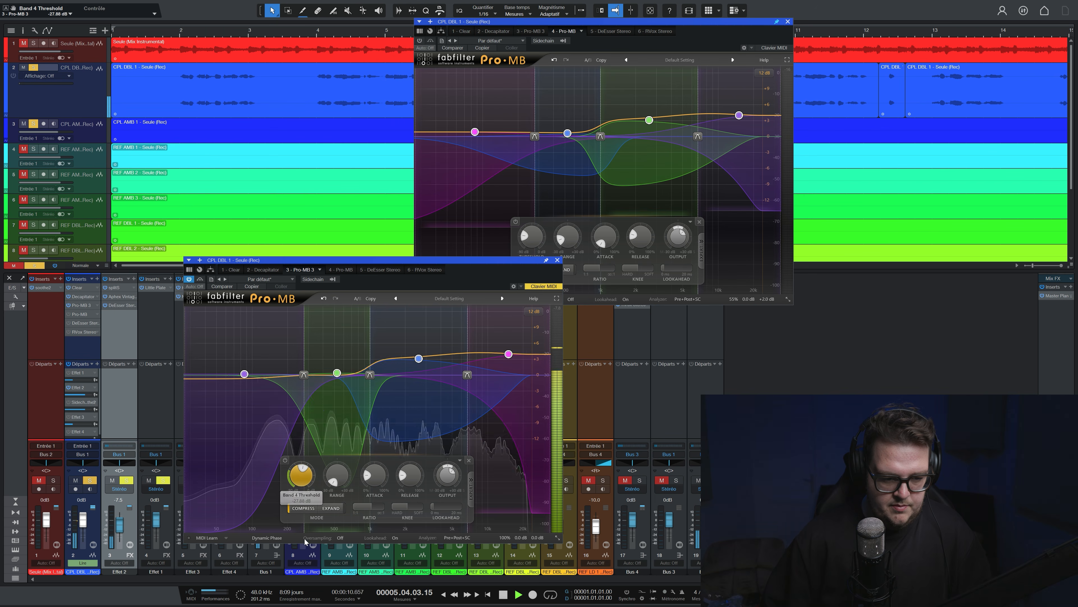
- Soften the slopes of Band 3's crossovers to 6 dB/oct and stop playback
{"action": "left_click", "coordinate": [334, 366]}
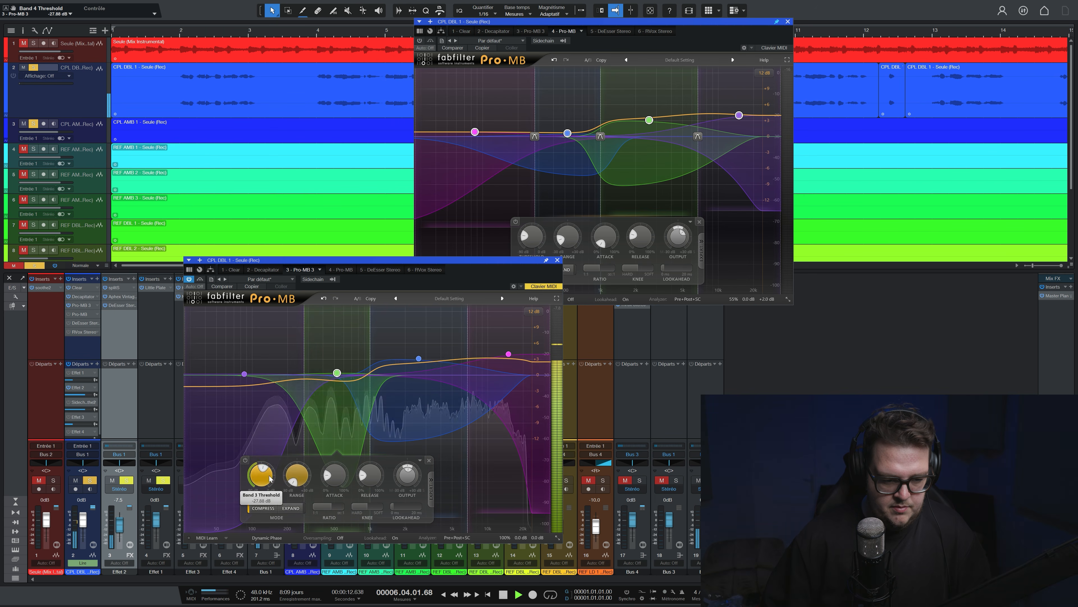
{"action": "scroll", "coordinate": [304, 375], "scroll_direction": "down", "scroll_amount": 5}
{"action": "scroll", "coordinate": [303, 376], "scroll_direction": "down", "scroll_amount": 2}
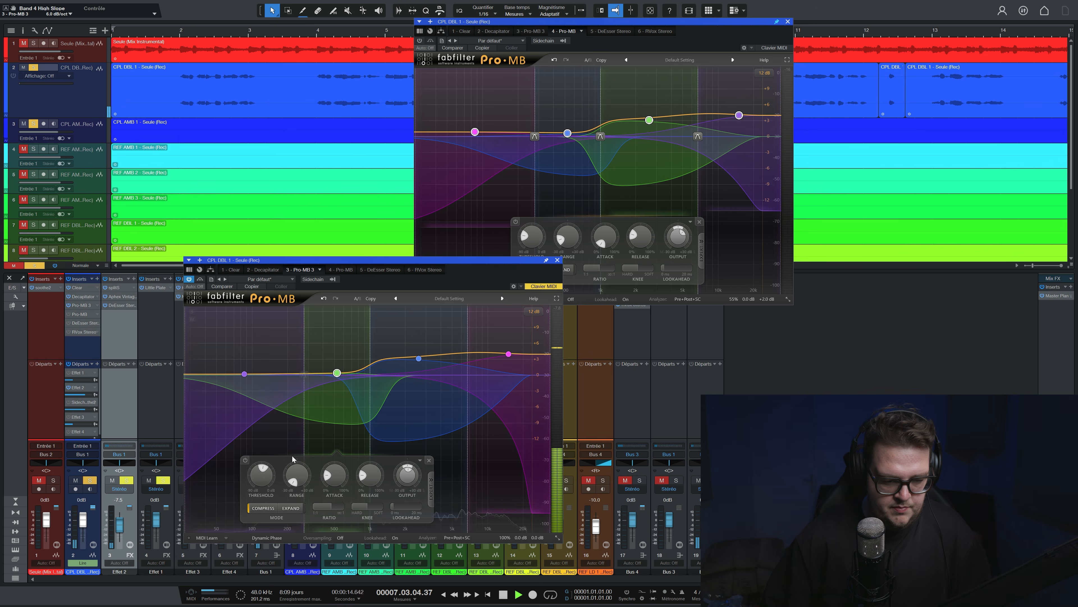
{"action": "key", "text": "space"}
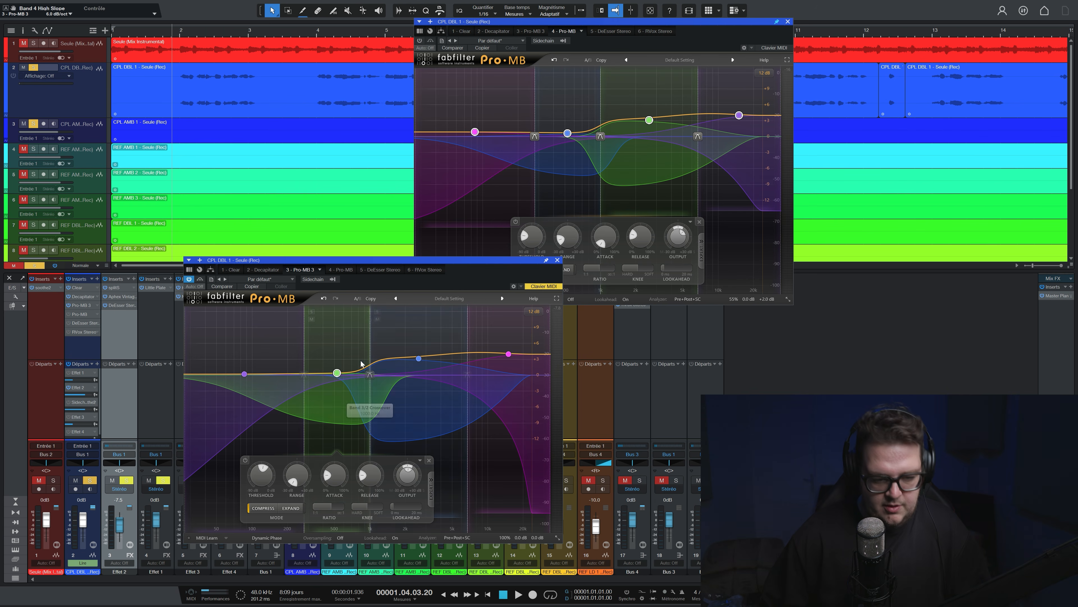
- Audition the new compression briefly and reduce the Pro-MB 3 mix to about 59%
{"action": "key", "text": "space"}
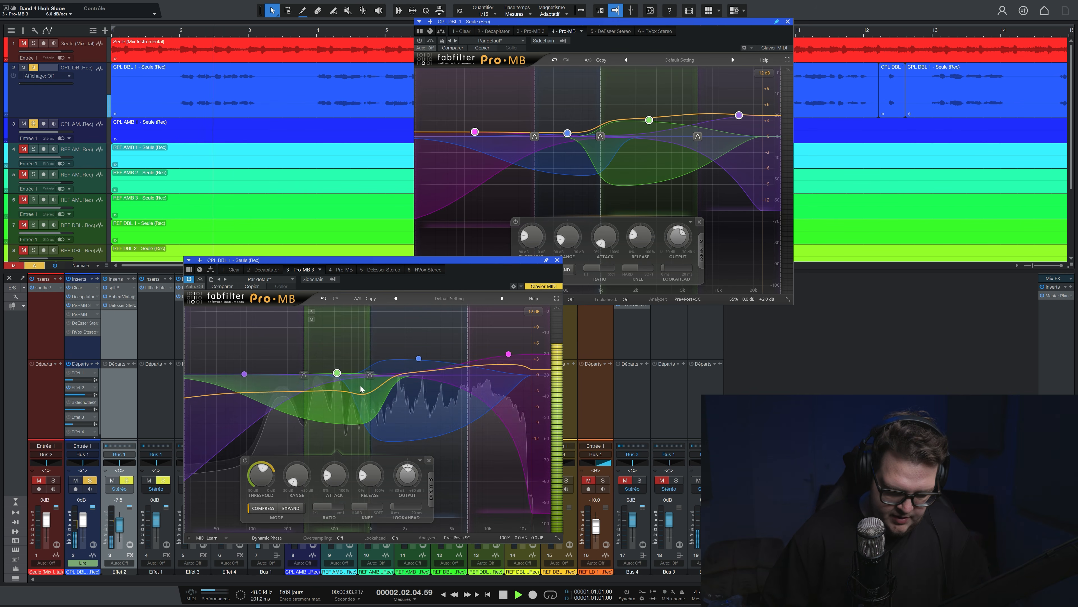
{"action": "key", "text": "space"}
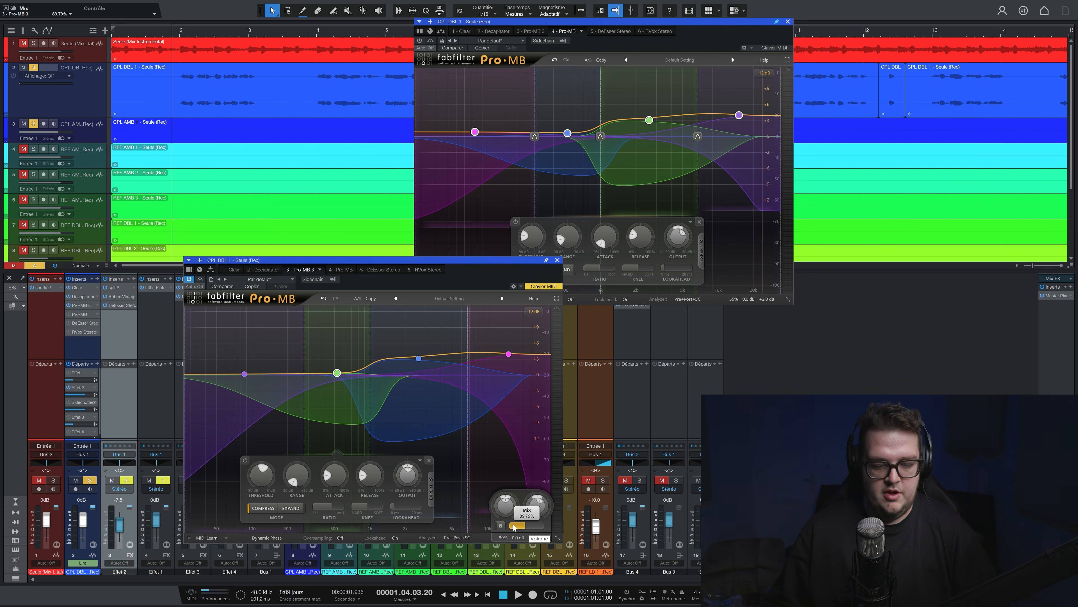
{"action": "left_click_drag", "start_coordinate": [687, 530], "coordinate": [459, 525]}
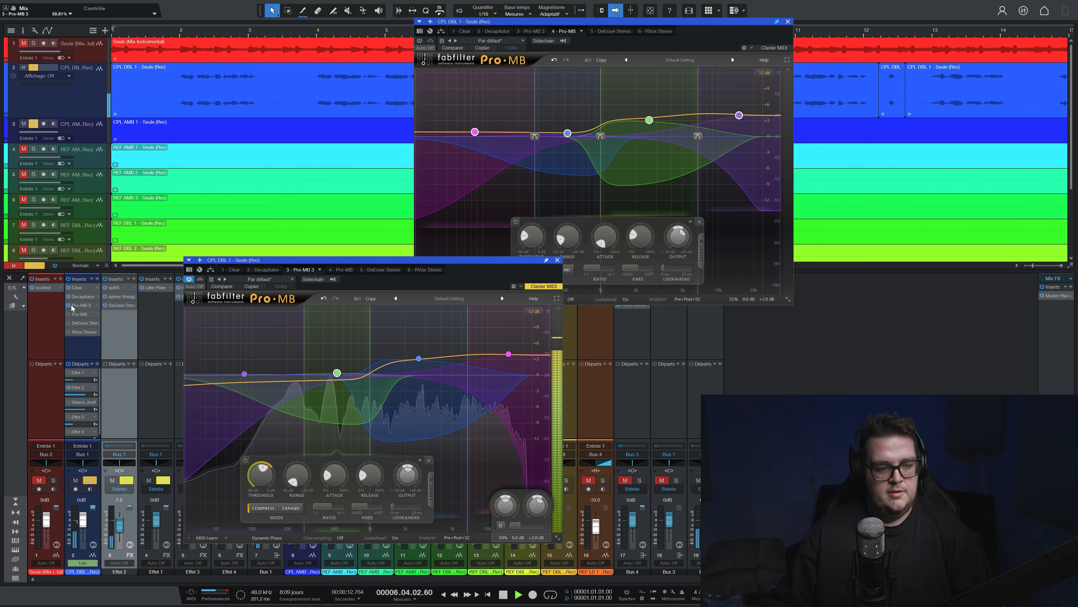
- Compare the rebuilt Pro-MB 3 with the original Pro-MB by alternating which one is active during playback
{"action": "key", "text": "space"}
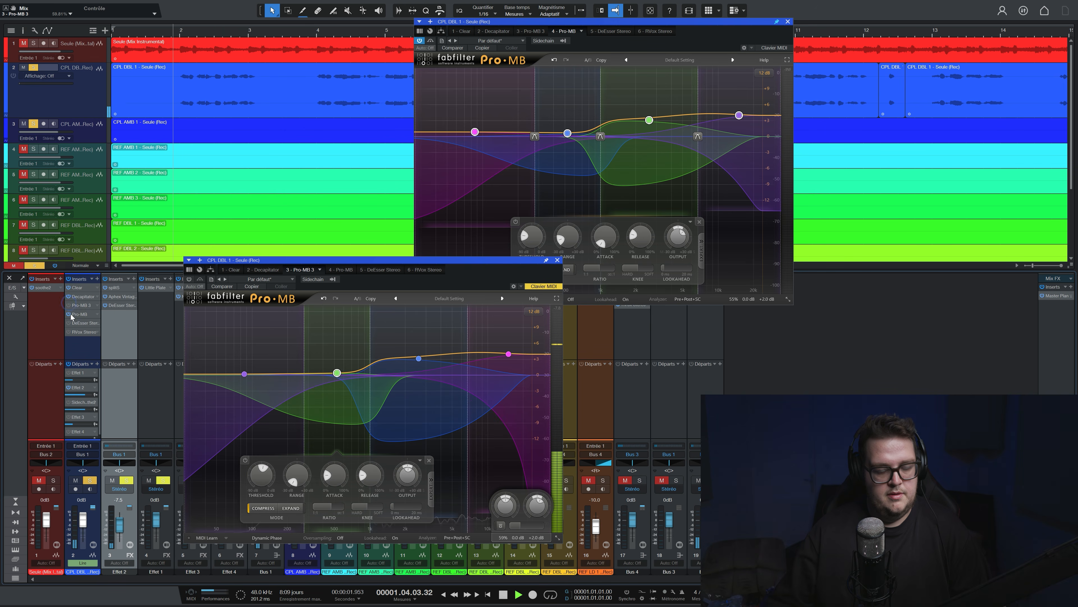
{"action": "key", "text": "space"}
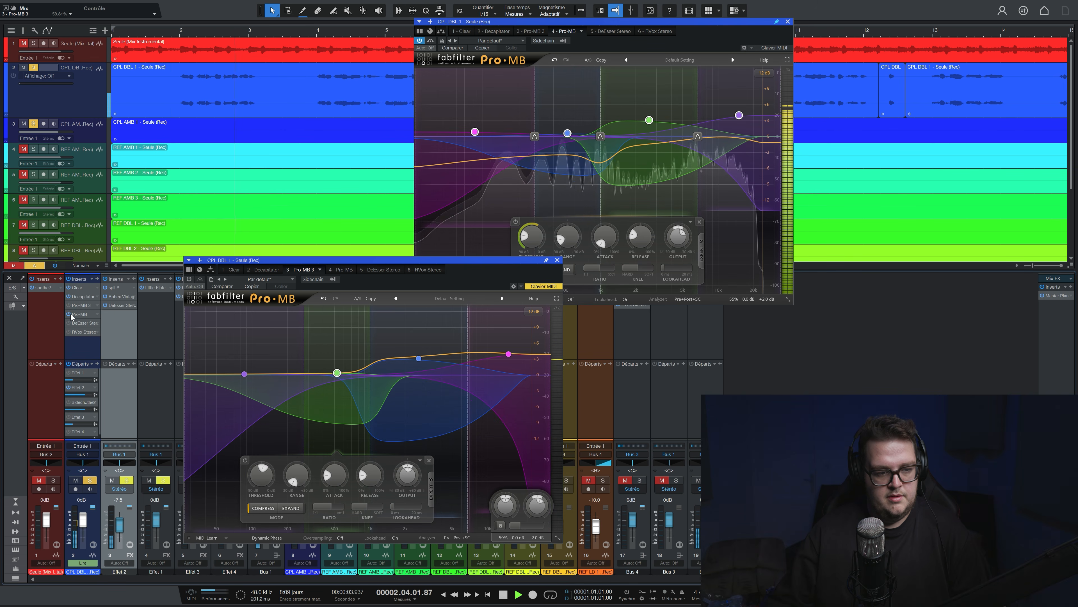
{"action": "key", "text": "space"}
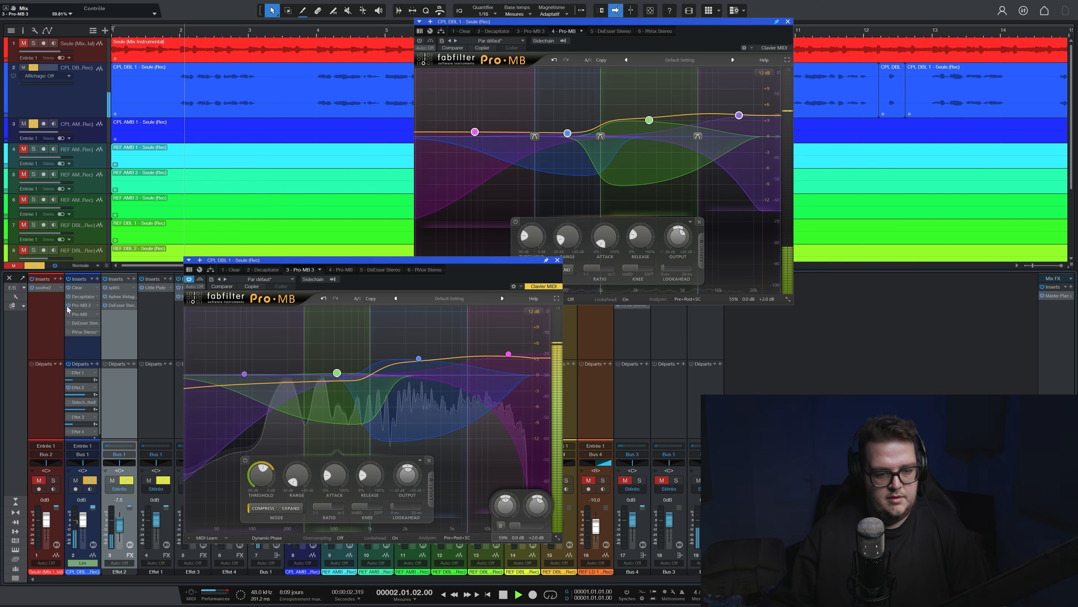
- Reactivate the original Pro-MB and remove the Pro-MB 3 insert from CPL DBL 1
{"action": "left_click", "coordinate": [69, 314]}
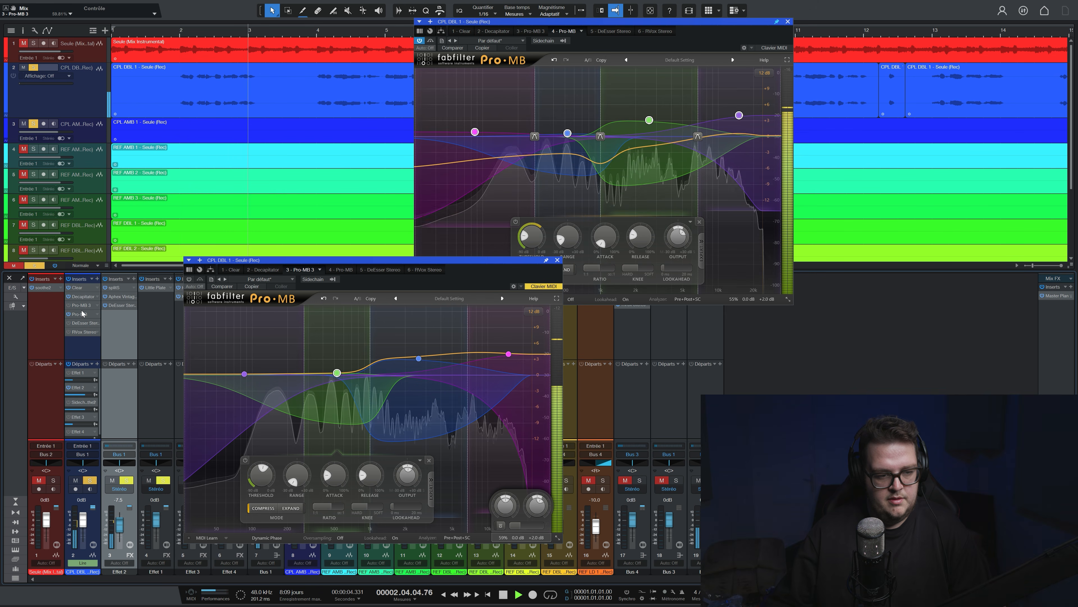
{"action": "left_click", "coordinate": [97, 306]}
{"action": "left_click", "coordinate": [138, 396]}
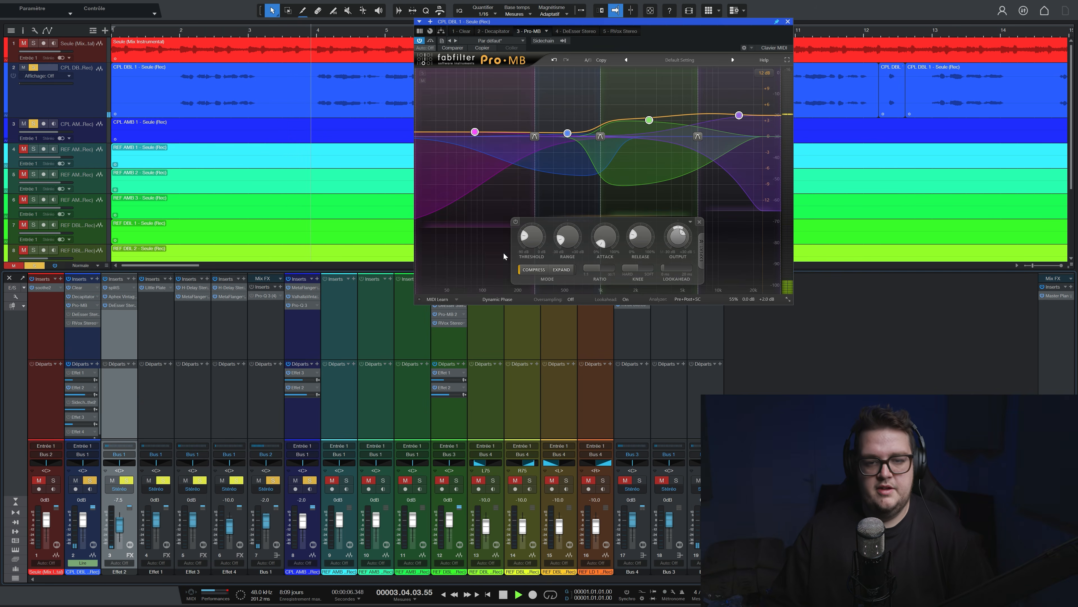
- Check the original Pro-MB's mix setting during playback and close its window
{"action": "left_click_drag", "start_coordinate": [654, 22], "coordinate": [471, 65]}
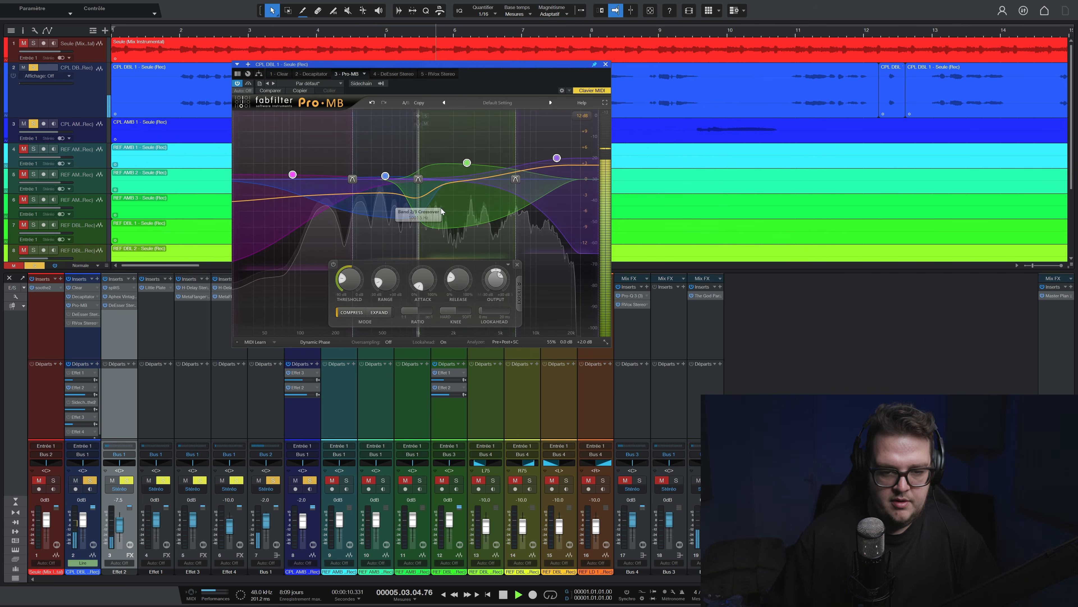
{"action": "mouse_move", "coordinate": [559, 339]}
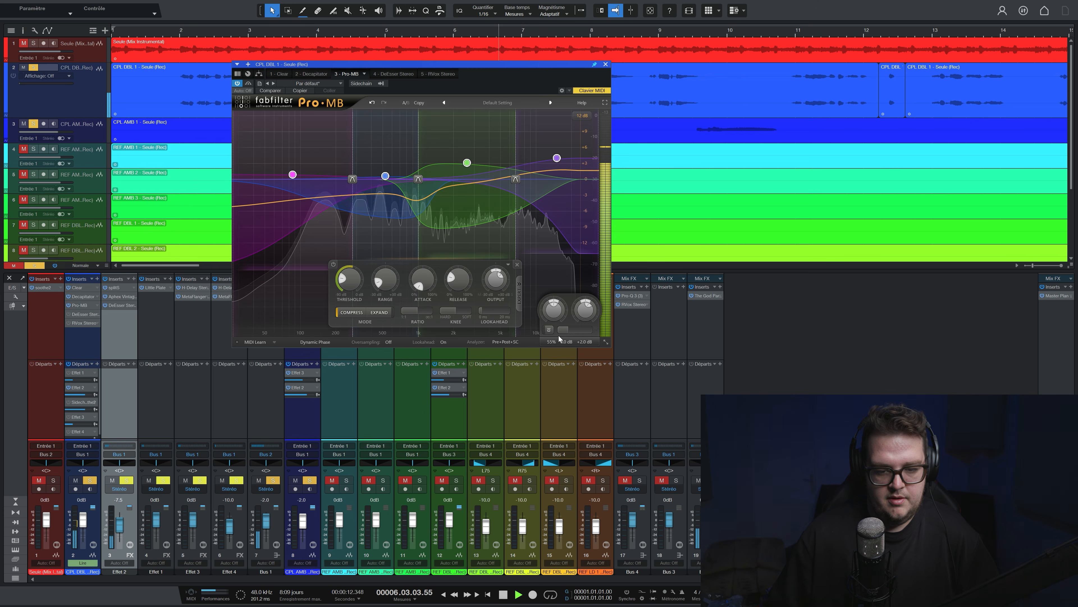
{"action": "key", "text": "space"}
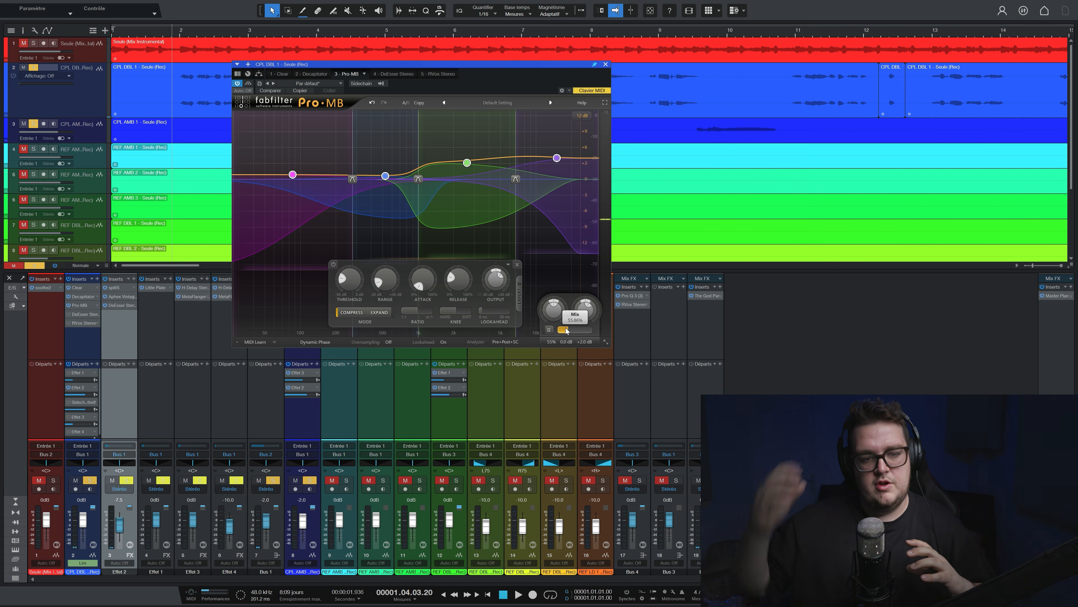
{"action": "mouse_move", "coordinate": [497, 316]}
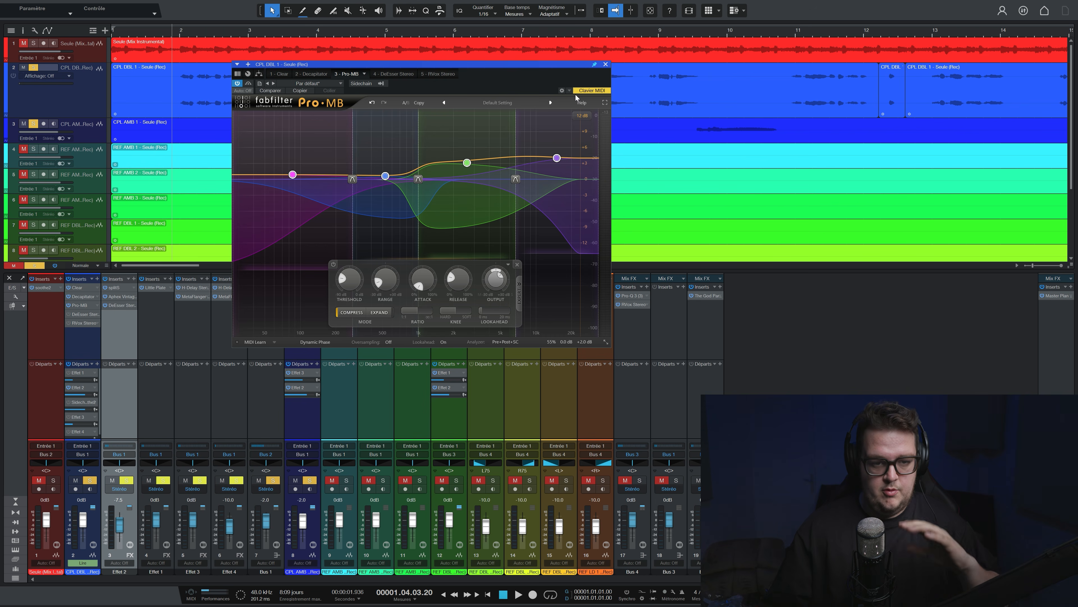
{"action": "left_click", "coordinate": [605, 65]}
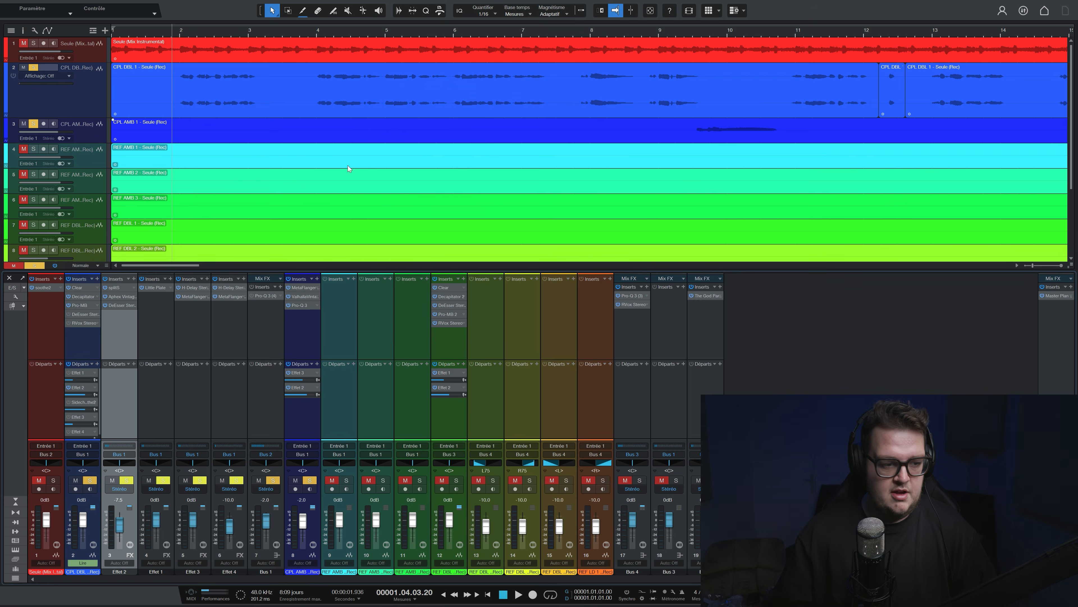
- Activate and open the DeEsser Stereo and RVox Stereo inserts on CPL DBL 1
{"action": "double_click", "coordinate": [73, 315]}
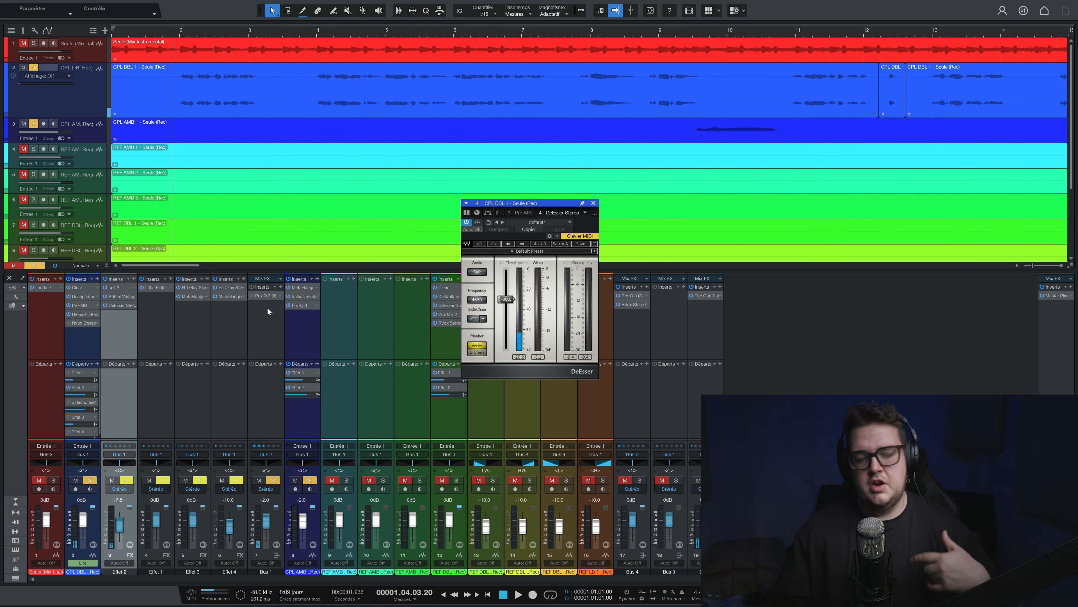
{"action": "double_click", "coordinate": [77, 323]}
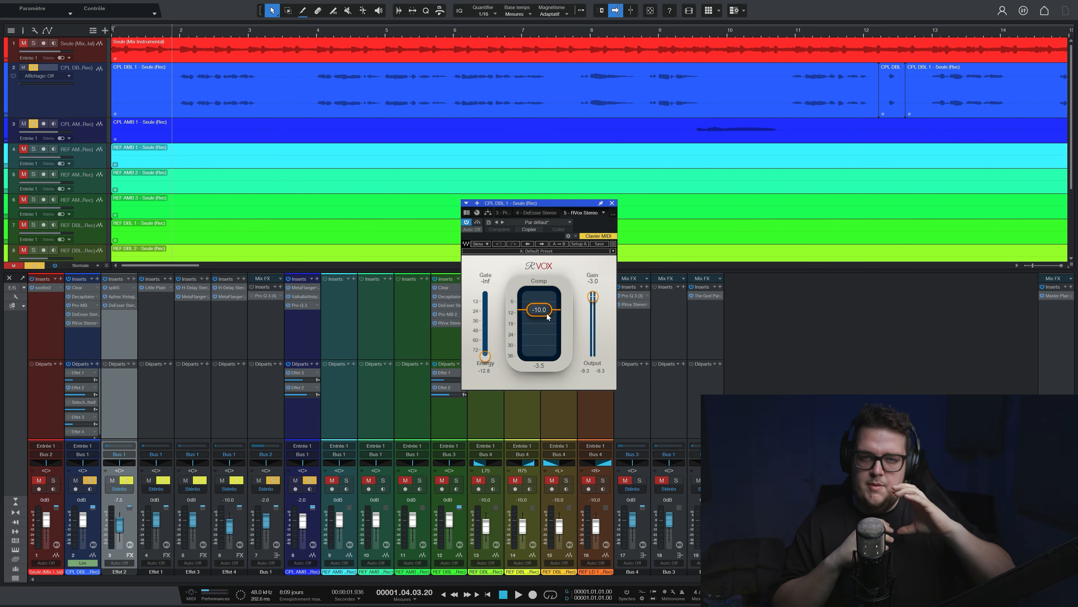
- Solo the instrumental track and raise the Bus 1 volume to about -1.5 dB during playback
{"action": "left_click", "coordinate": [53, 480]}
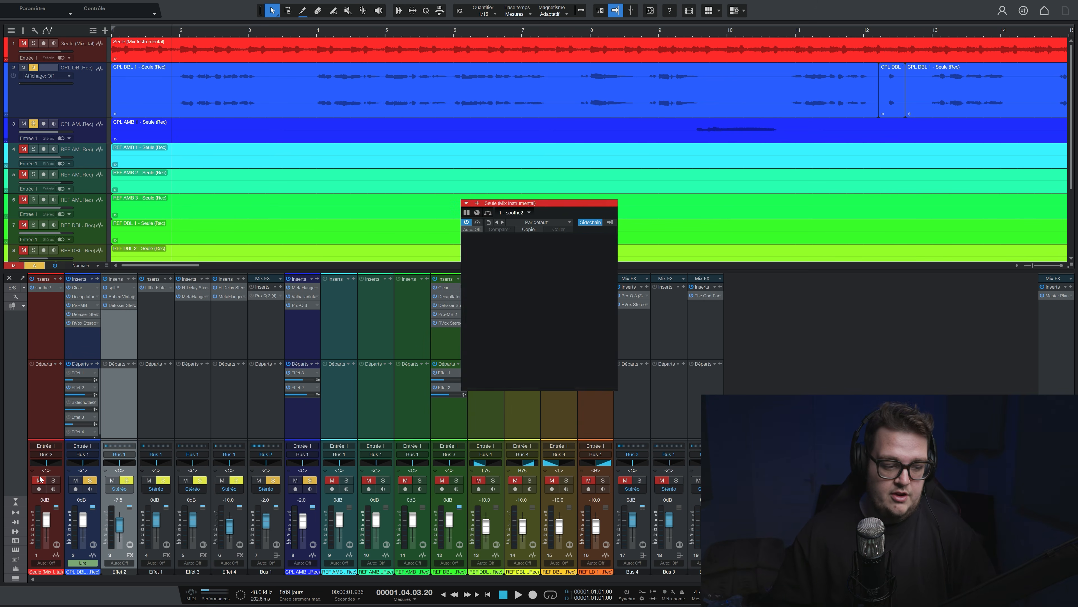
{"action": "left_click", "coordinate": [78, 323]}
{"action": "key", "text": "space"}
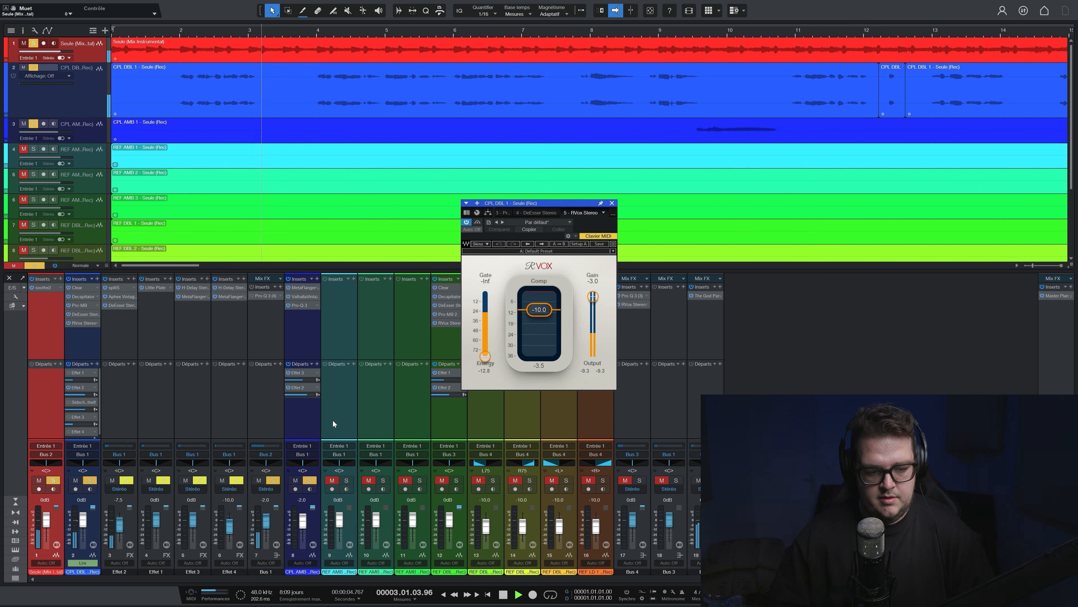
{"action": "left_click_drag", "start_coordinate": [268, 517], "coordinate": [274, 512]}
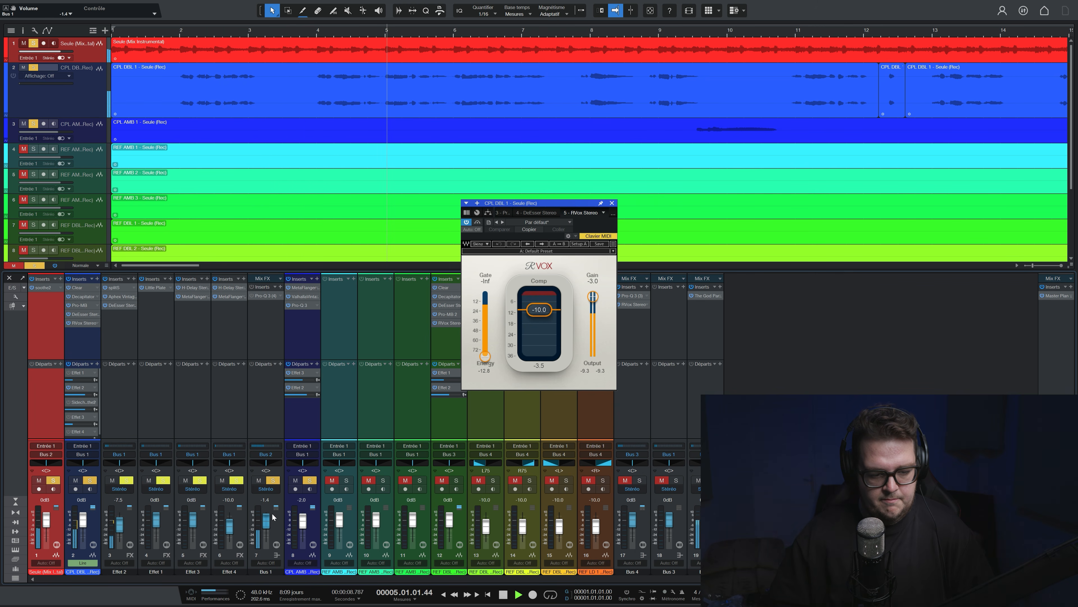
- Compare CPL DBL 1 during playback with its whole insert chain bypassed and reactivated
{"action": "key", "text": "space"}
{"action": "left_click", "coordinate": [68, 279]}
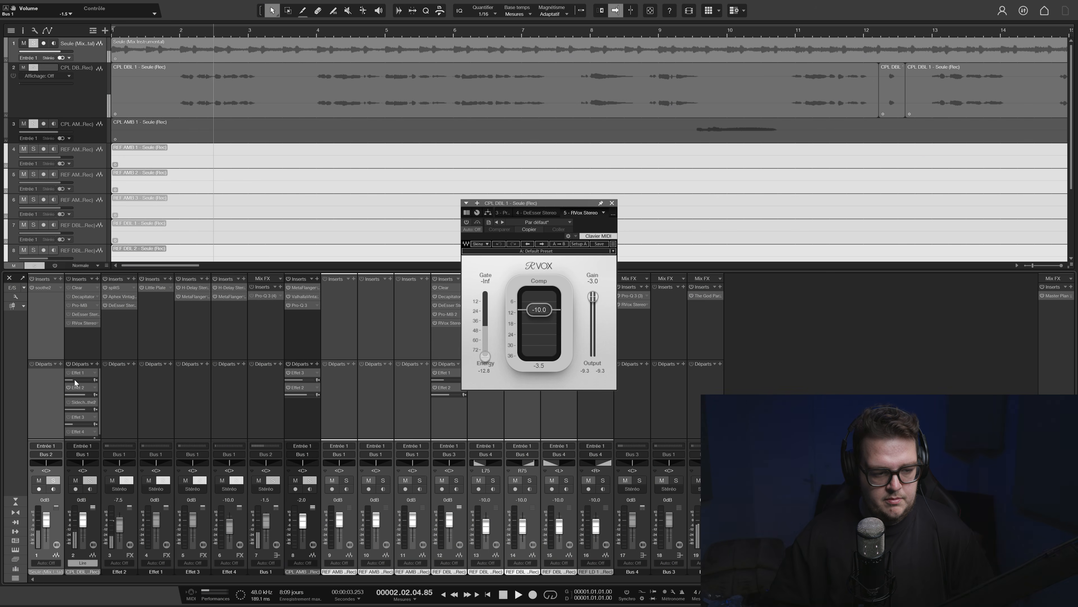
{"action": "left_click", "coordinate": [68, 279]}
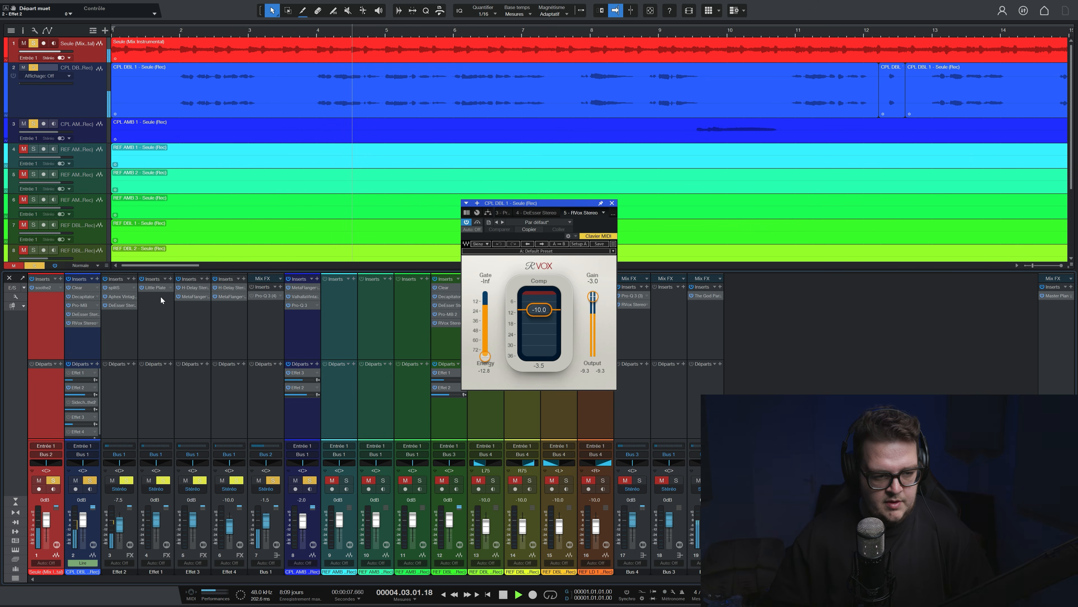
{"action": "key", "text": "space"}
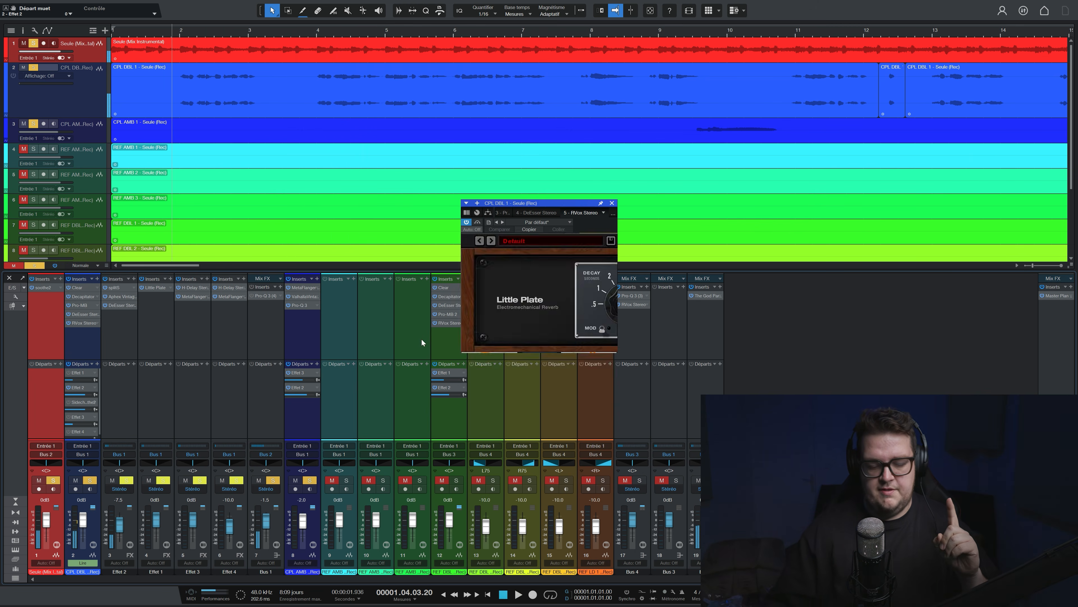
- Mute the instrumental track and set CPL DBL 1's Effet 1 Little Plate reverb send to about -27.5 dB during playback
{"action": "left_click_drag", "start_coordinate": [613, 202], "coordinate": [378, 95]}
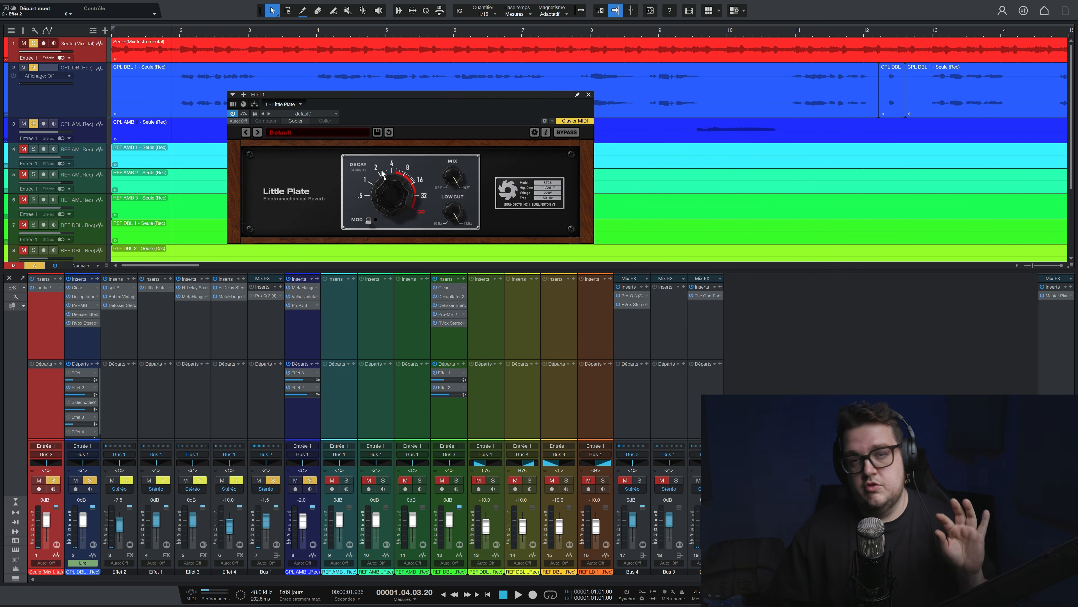
{"action": "left_click", "coordinate": [38, 480]}
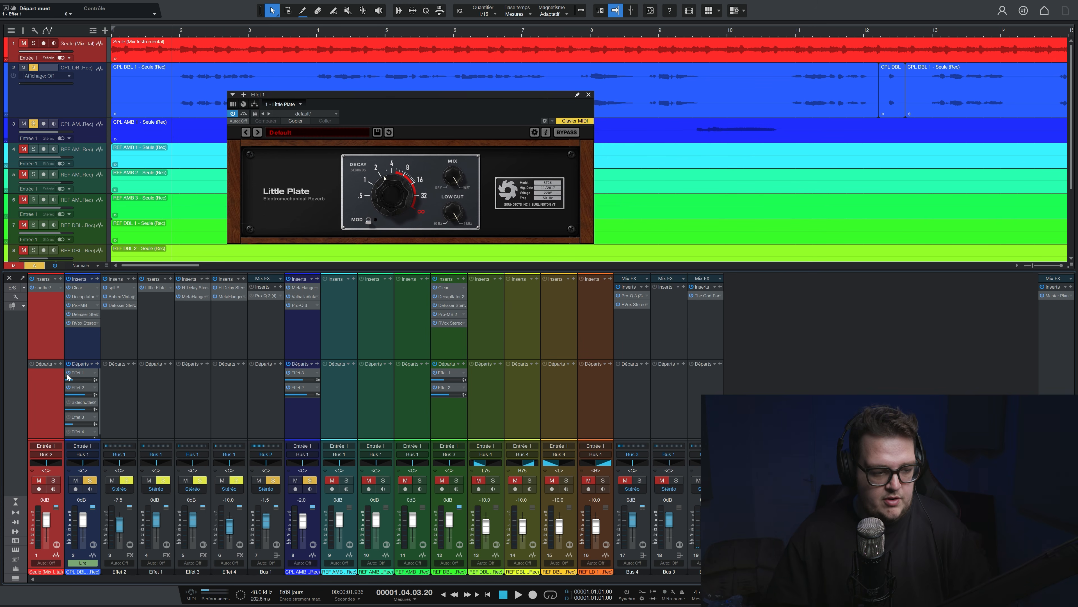
{"action": "key", "text": "space"}
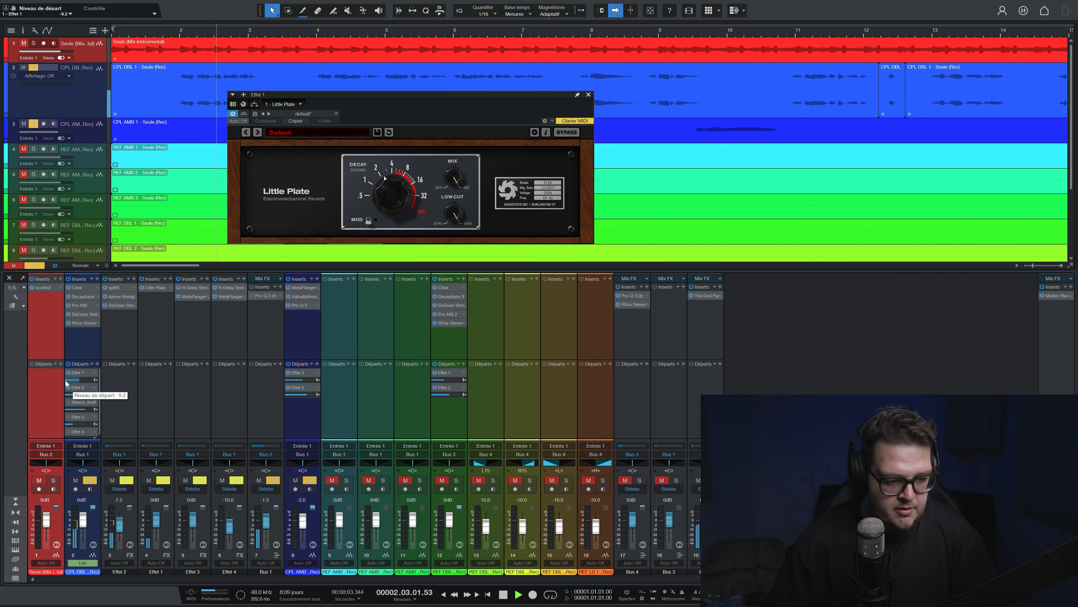
{"action": "key", "text": "space"}
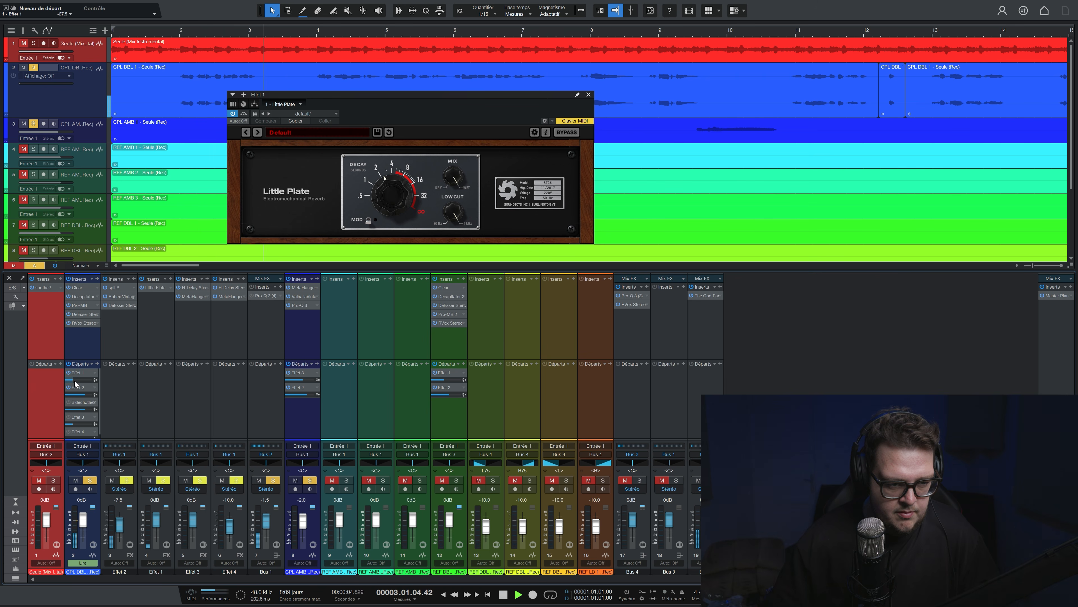
{"action": "key", "text": "space"}
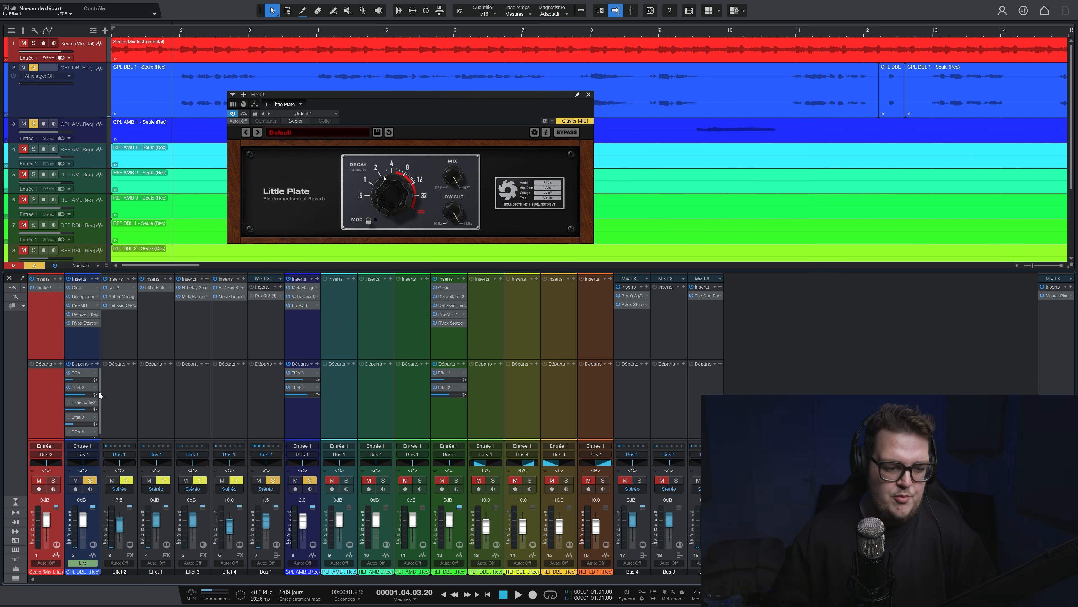
- Activate CPL DBL 1's Effet 3 send and show that effect channel's H-Delay Stereo and MetaFlanger Stereo during playback
{"action": "left_click", "coordinate": [195, 288]}
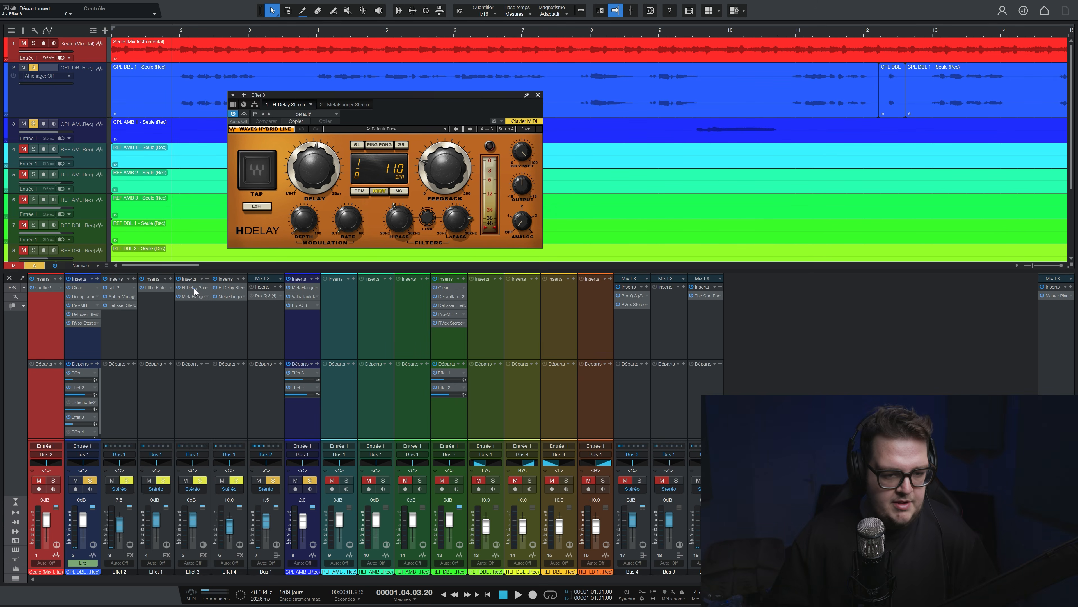
{"action": "key", "text": "space"}
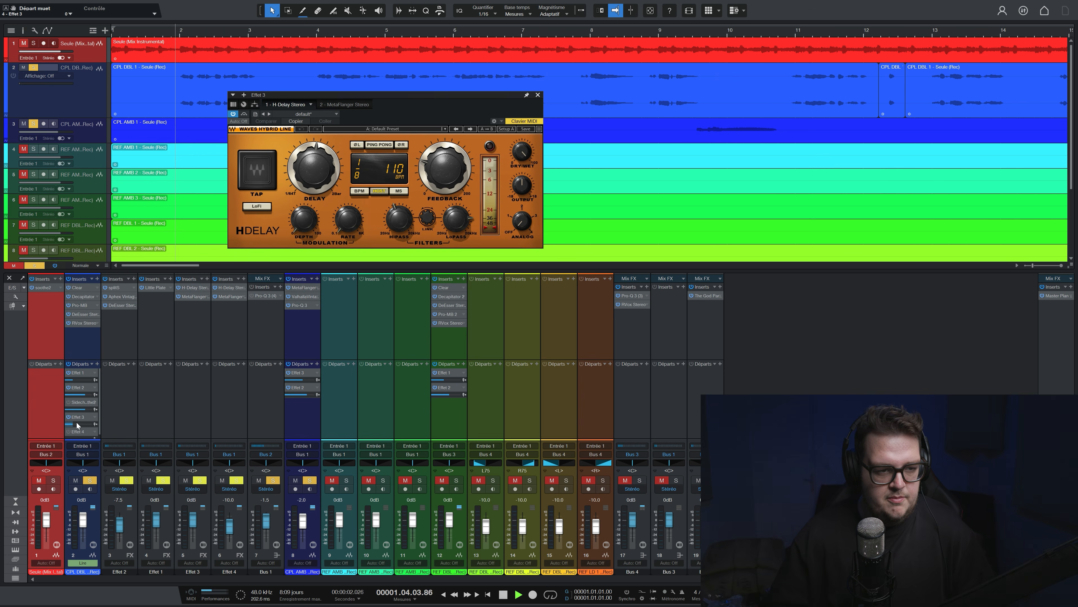
{"action": "left_click", "coordinate": [198, 296]}
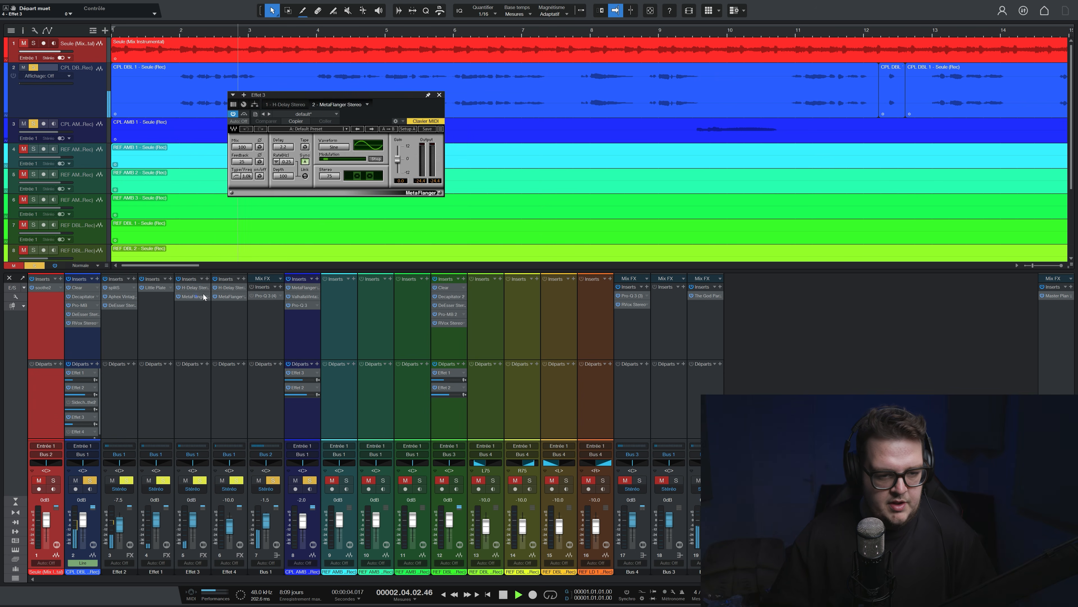
- Review Effet 3's MetaFlanger Stereo and activate CPL DBL 1's Effet 4 send during playback
{"action": "left_click", "coordinate": [189, 300]}
{"action": "key", "text": "space"}
{"action": "mouse_move", "coordinate": [73, 426]}
{"action": "key", "text": "space"}
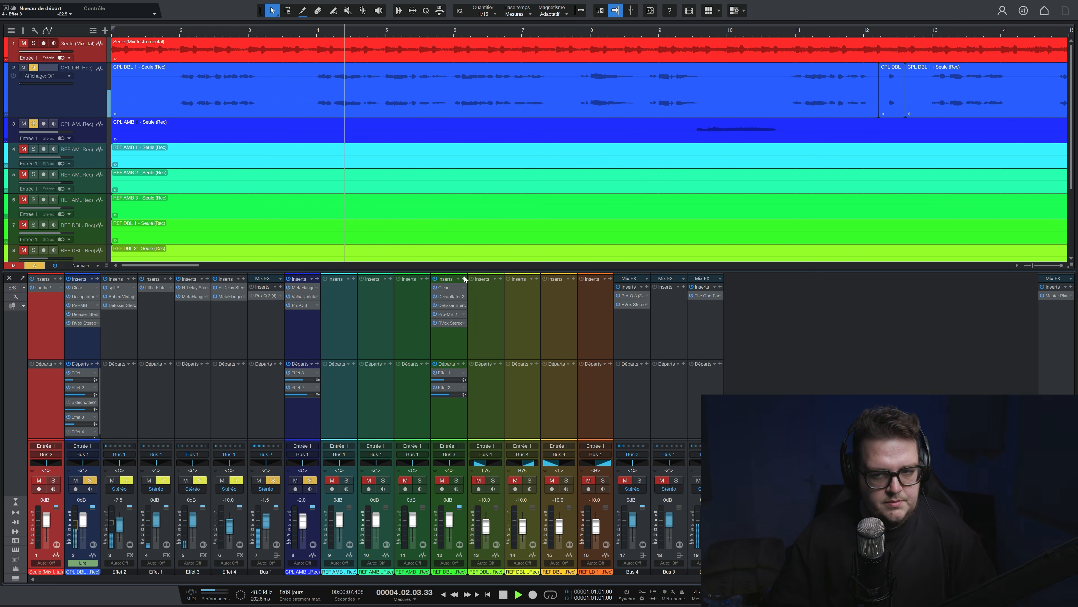
{"action": "left_click", "coordinate": [69, 402]}
{"action": "left_click", "coordinate": [68, 431]}
{"action": "scroll", "coordinate": [100, 426], "scroll_direction": "down", "scroll_amount": 1}
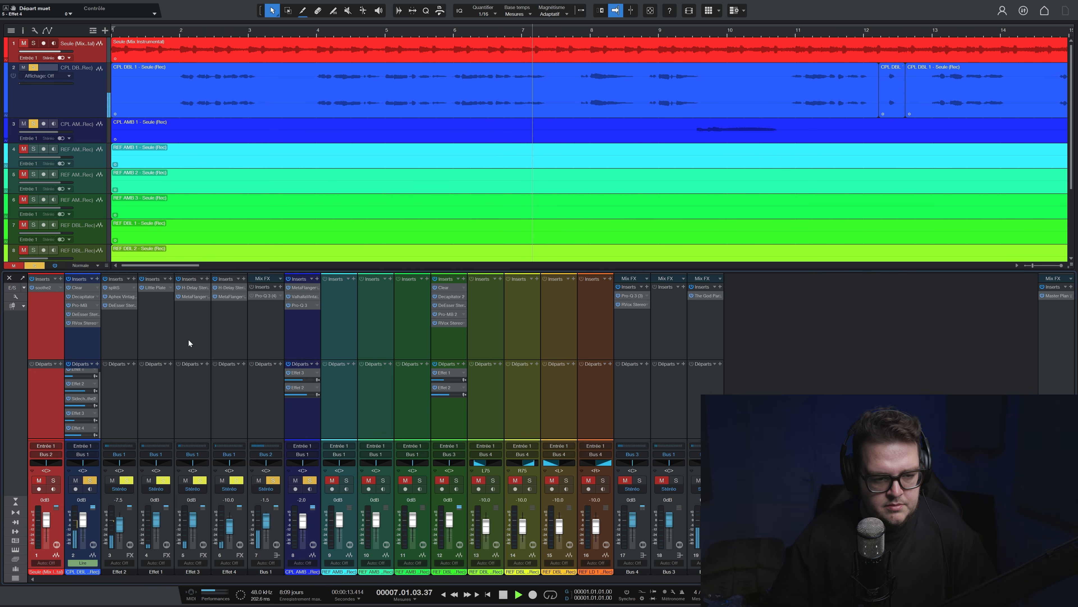
- Activate Bus 1's Pro-Q 3 during playback and show the H-Delay Stereo 2 on the Effet 4 channel
{"action": "left_click", "coordinate": [251, 296]}
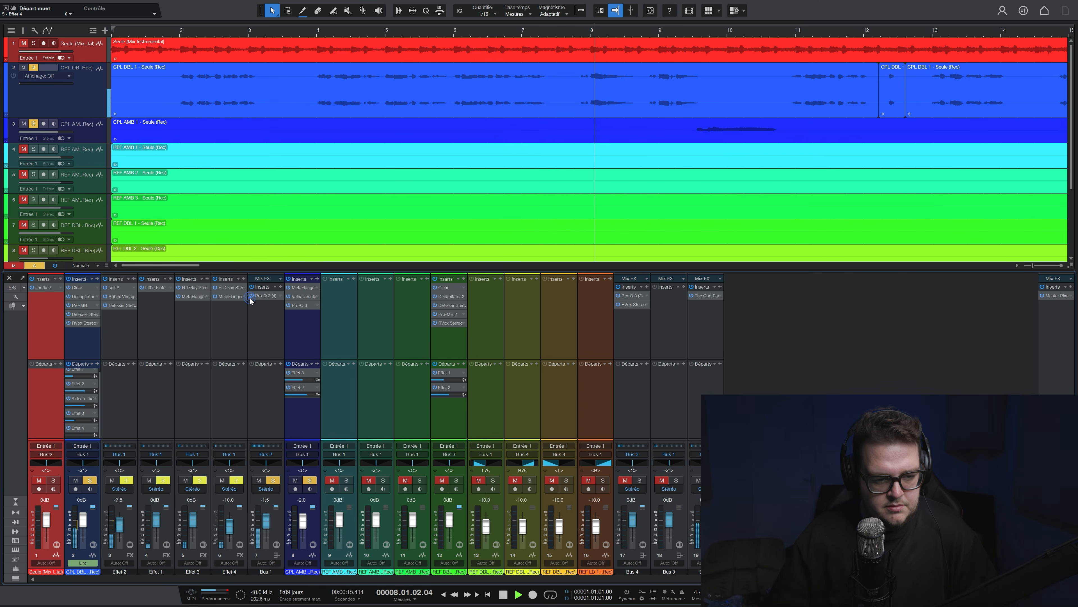
{"action": "key", "text": "space"}
{"action": "left_click", "coordinate": [226, 288]}
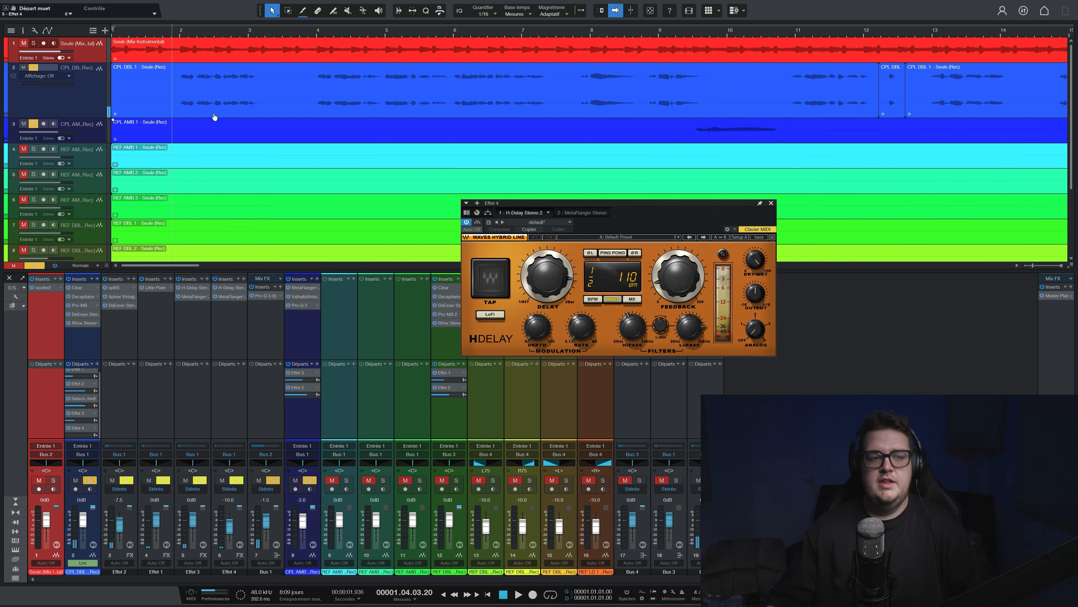
- Set CPL DBL 1's Effet 3 send level to -25 dB during playback
{"action": "key", "text": "space"}
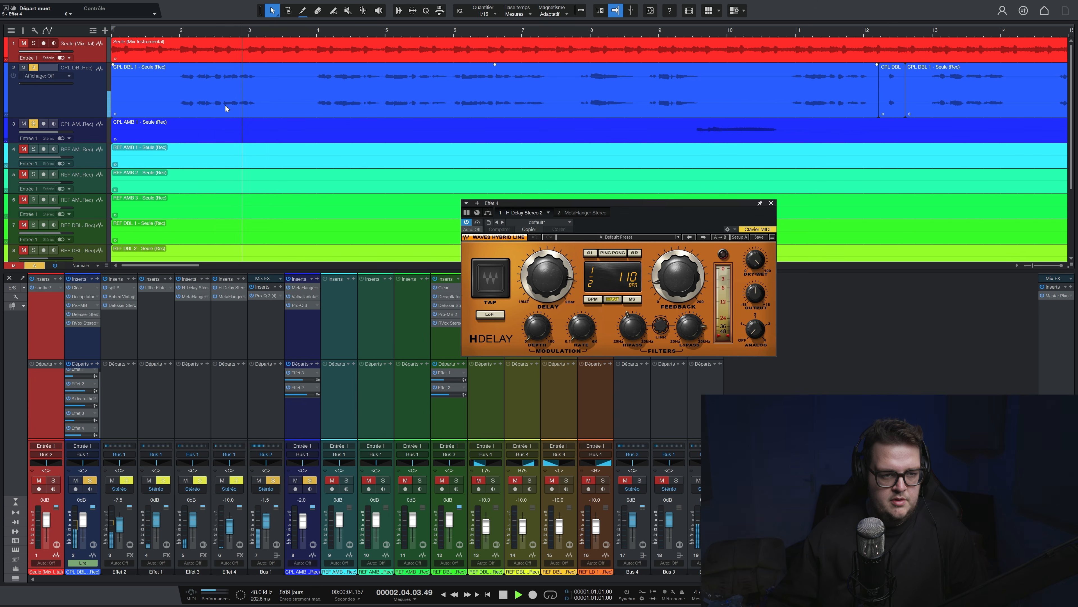
{"action": "left_click", "coordinate": [68, 427]}
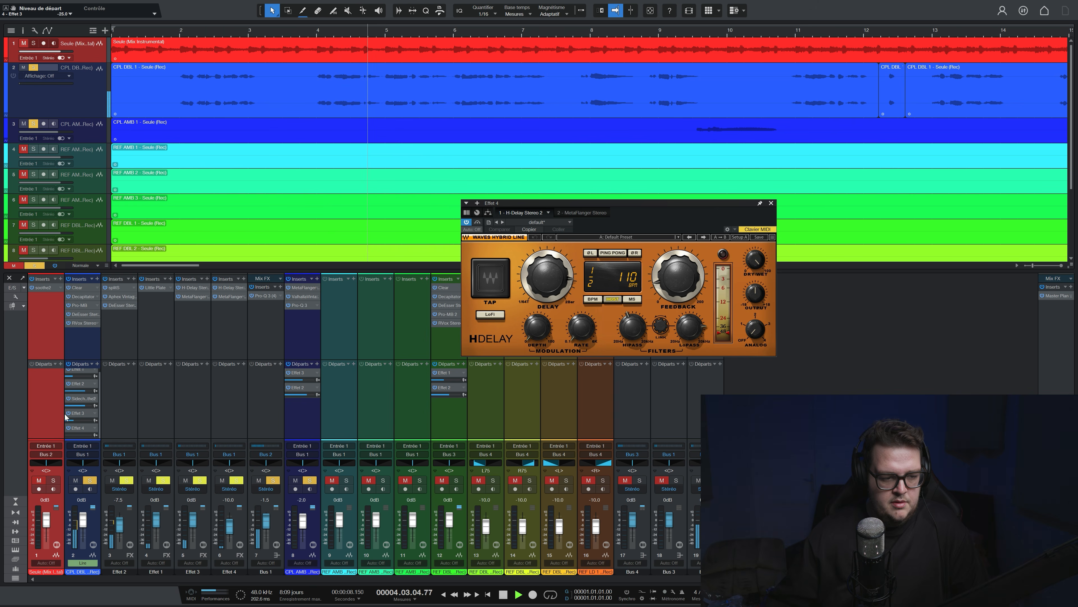
{"action": "key", "text": "space"}
- Compare CPL DBL 1 during playback with its inserts, sends and Bus 1's Pro-Q 3 bypassed and reactivated, closing the H-Delay window
{"action": "left_click", "coordinate": [68, 364]}
{"action": "left_click", "coordinate": [68, 278]}
{"action": "key", "text": "space"}
{"action": "key", "text": "space"}
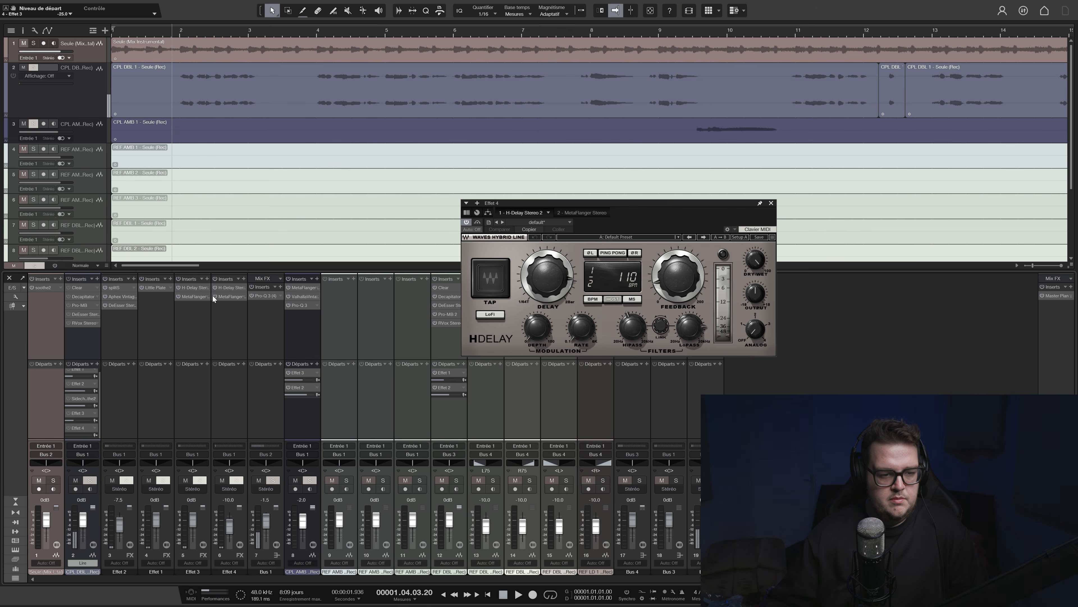
{"action": "key", "text": "space"}
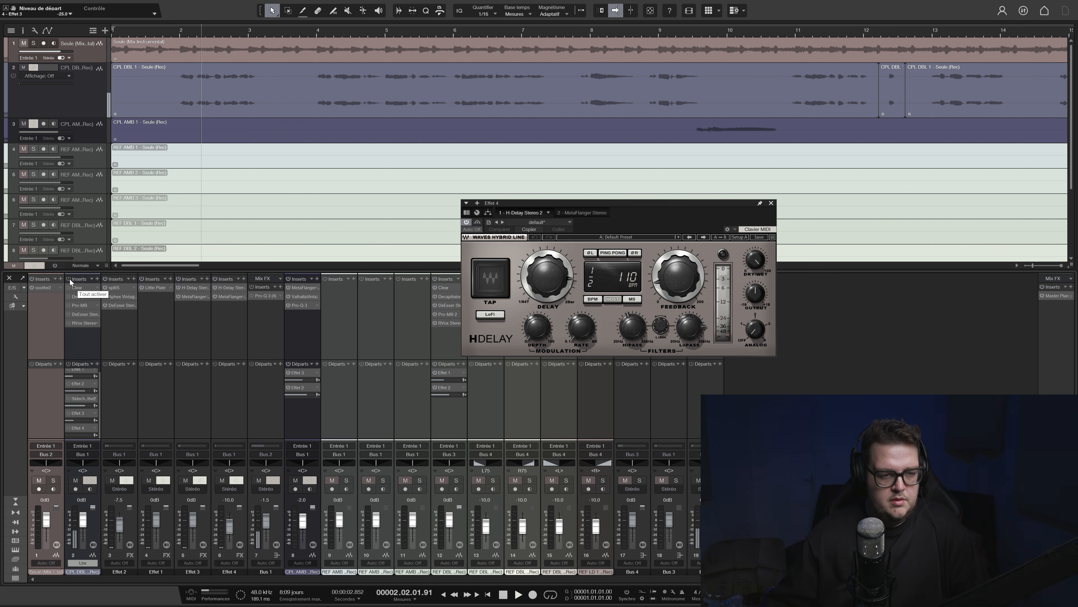
{"action": "left_click_drag", "start_coordinate": [530, 205], "coordinate": [173, 262]}
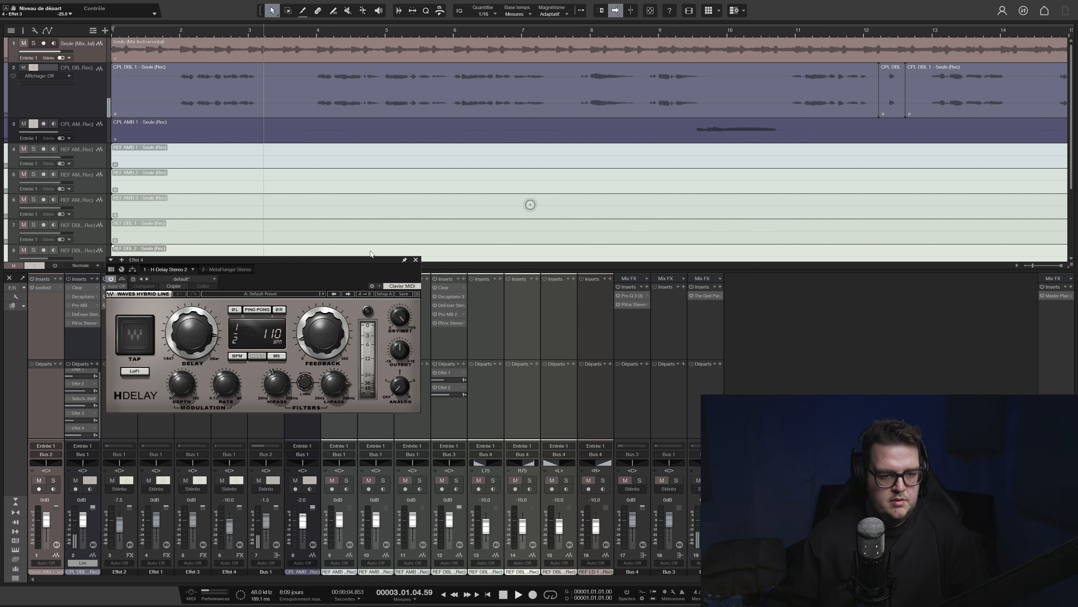
{"action": "left_click", "coordinate": [416, 259]}
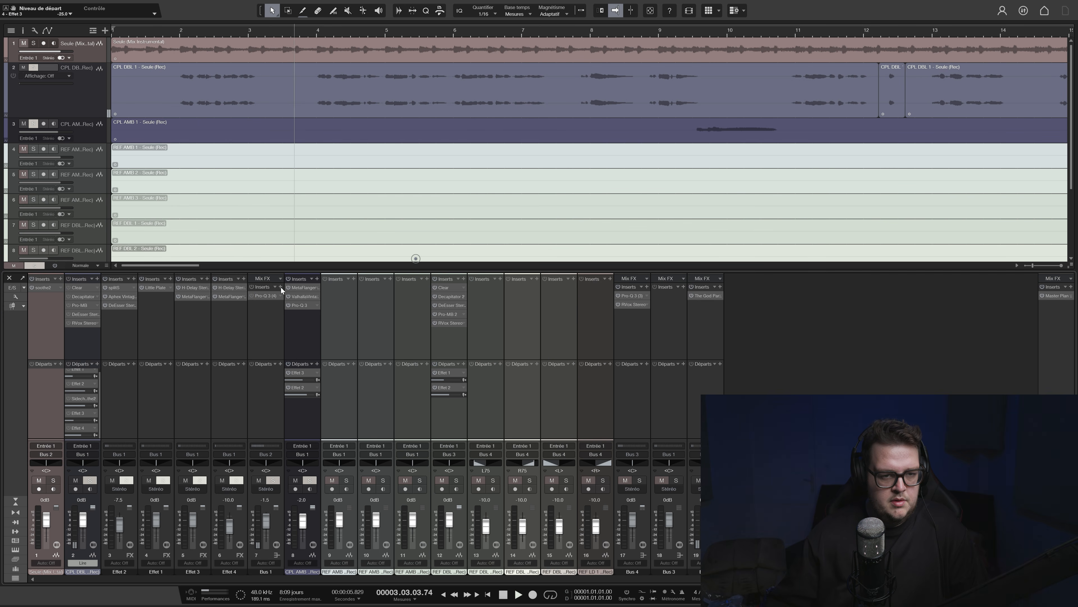
{"action": "key", "text": "space"}
{"action": "left_click", "coordinate": [252, 295]}
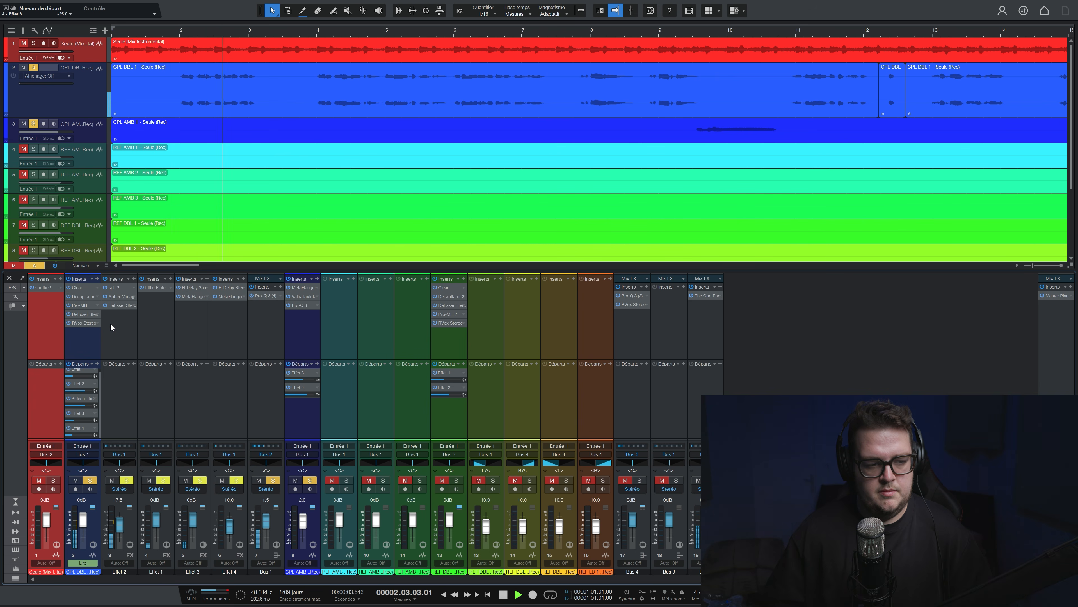
- Review CPL DBL 1's Decapitator, Pro-MB and RVox settings, close them and show Effet 2's Aphex Vintage Exciter
{"action": "left_click", "coordinate": [83, 305]}
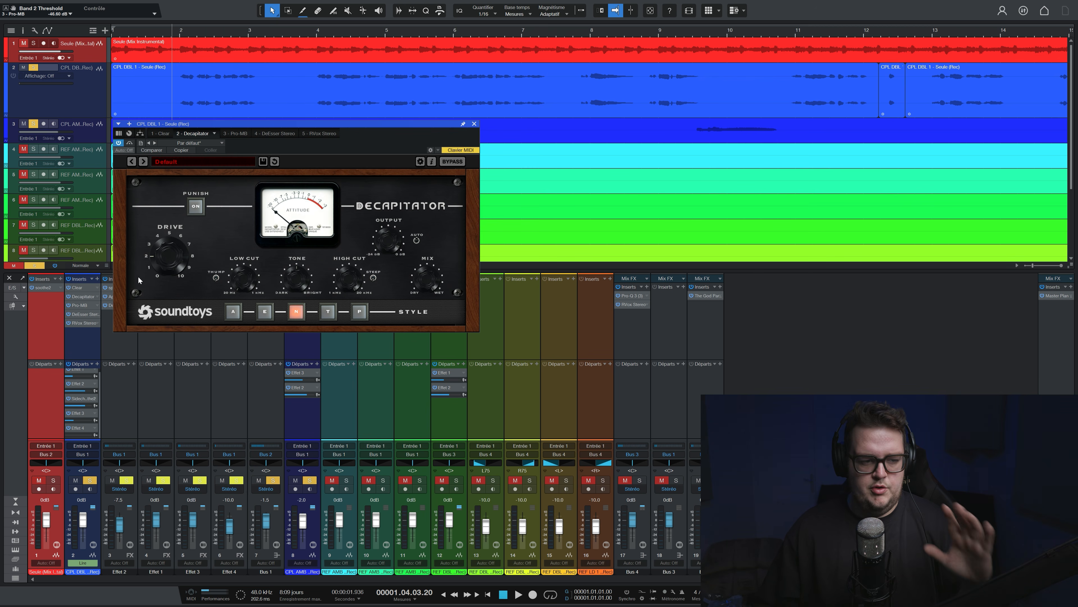
{"action": "left_click", "coordinate": [83, 305]}
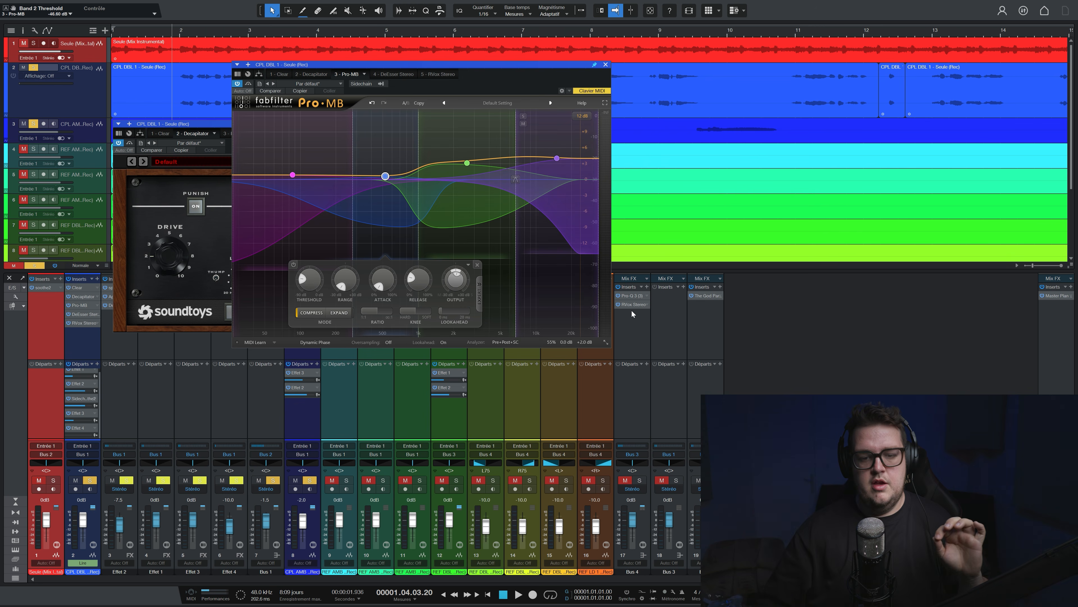
{"action": "mouse_move", "coordinate": [566, 331]}
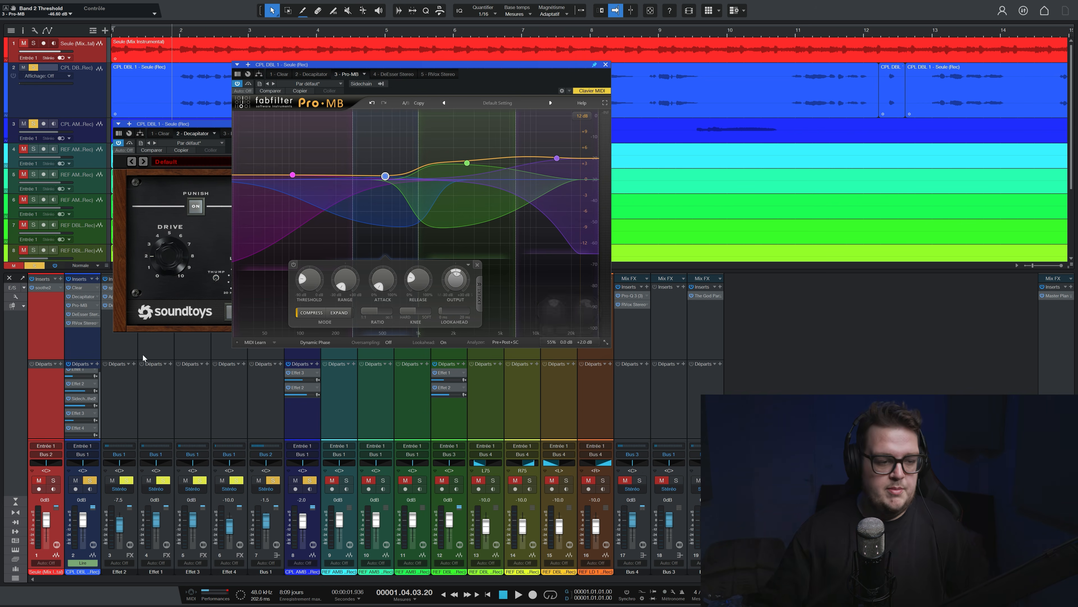
{"action": "left_click", "coordinate": [82, 323]}
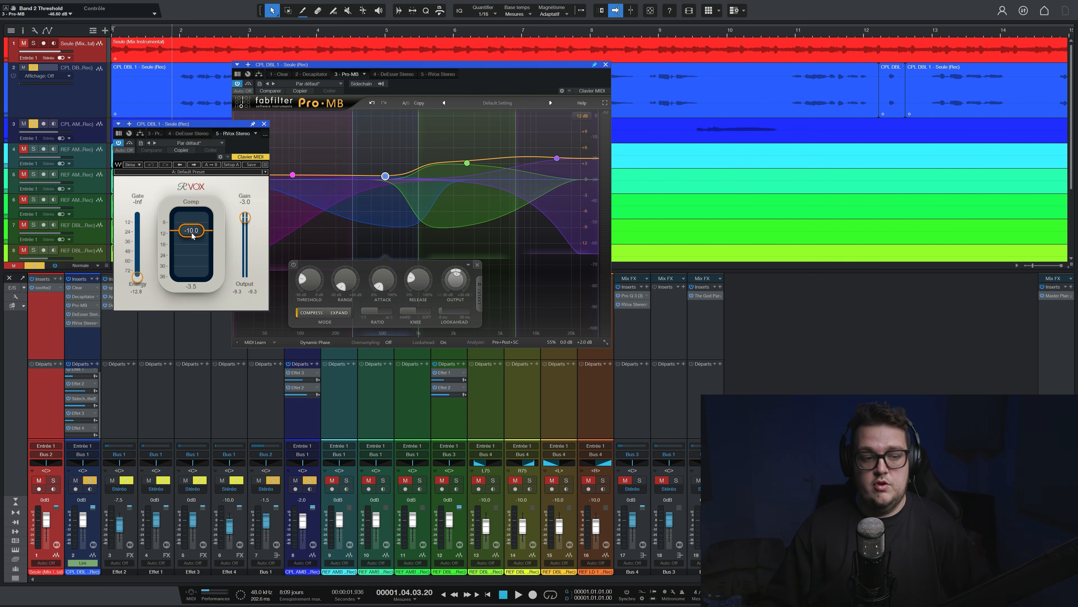
{"action": "left_click", "coordinate": [605, 64]}
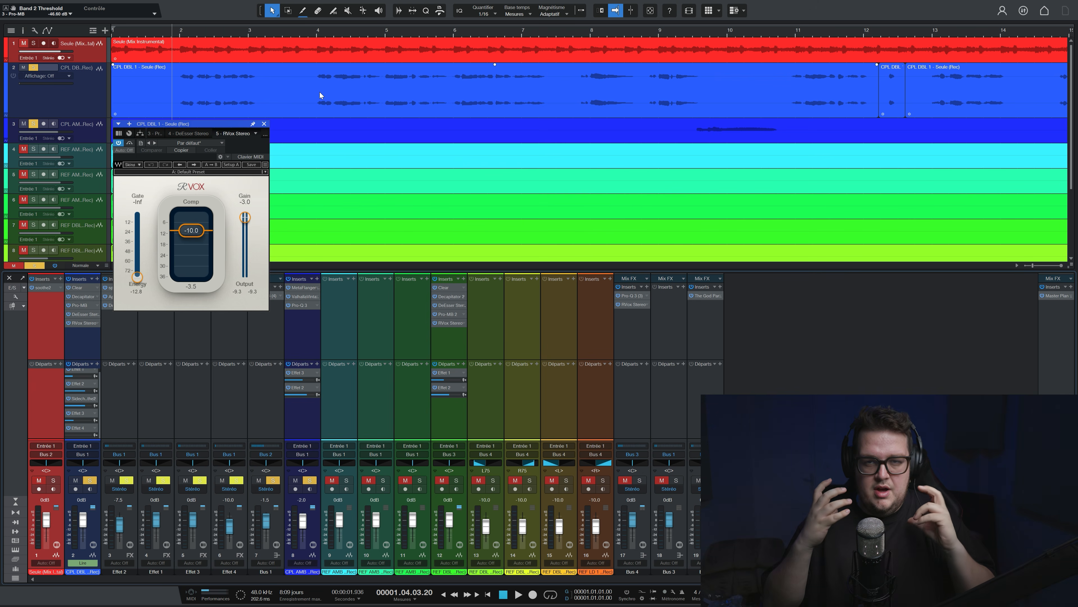
{"action": "left_click", "coordinate": [264, 124]}
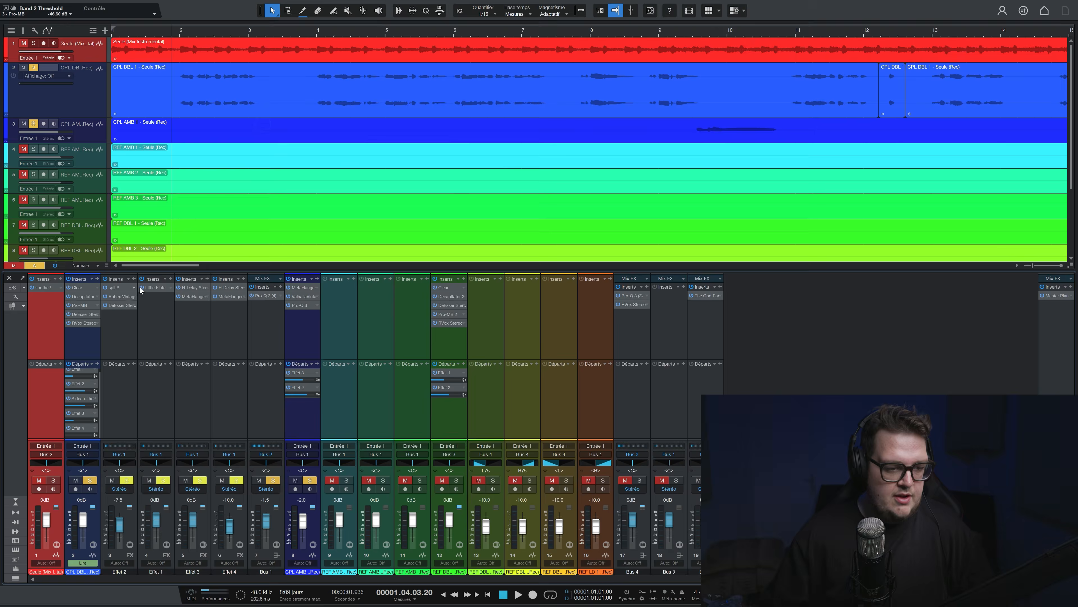
{"action": "left_click", "coordinate": [119, 297]}
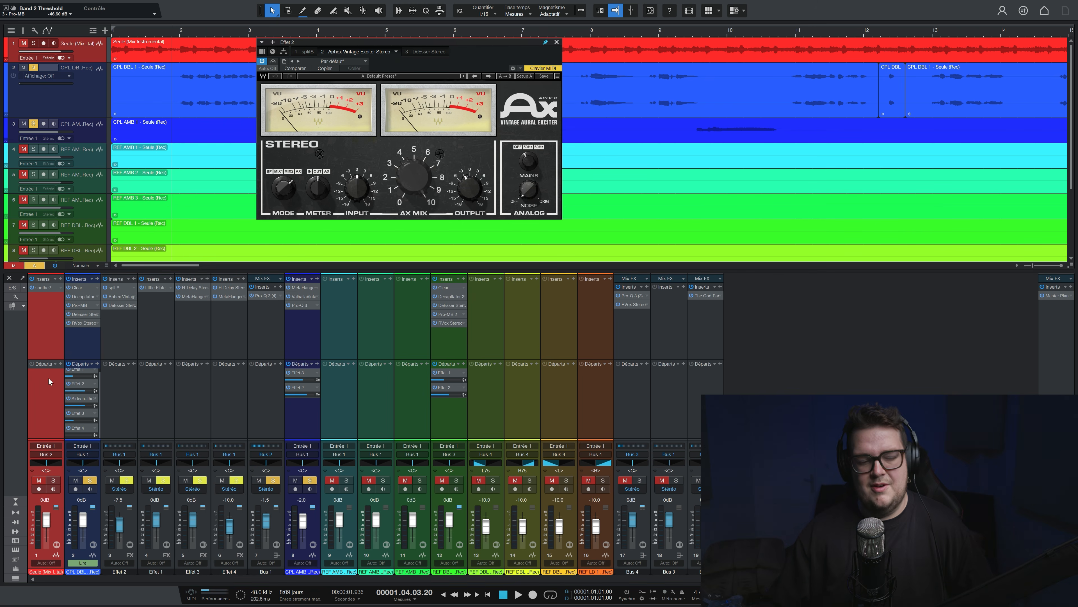
- Play CPL DBL 1 with the instrumental track unmuted and soloed, comparing its insert chain and Bus 1's Pro-Q 3 bypassed and active
{"action": "left_click", "coordinate": [39, 480]}
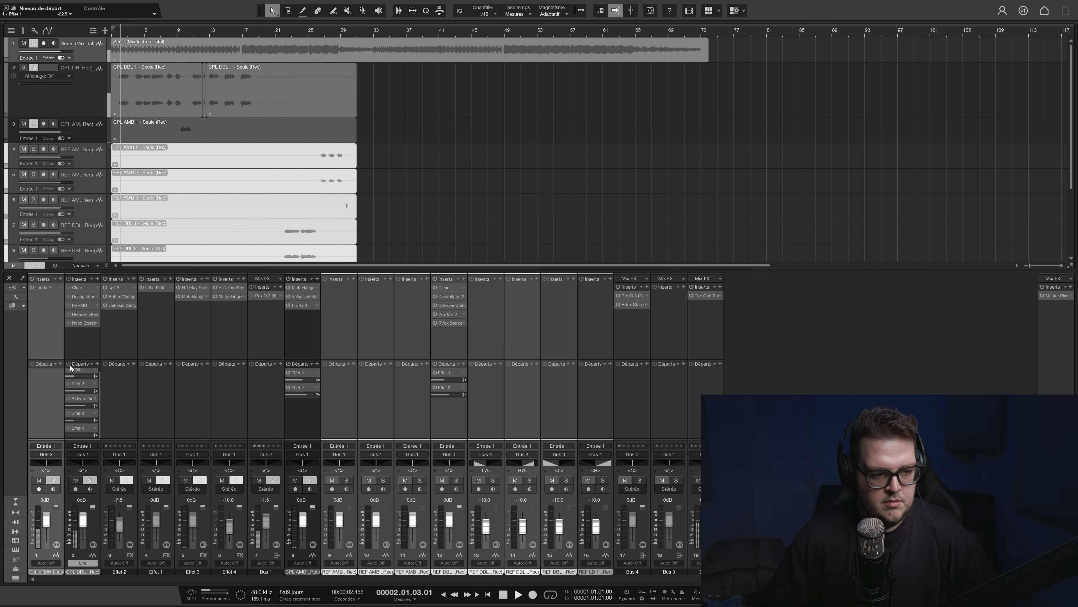
{"action": "left_click", "coordinate": [251, 296]}
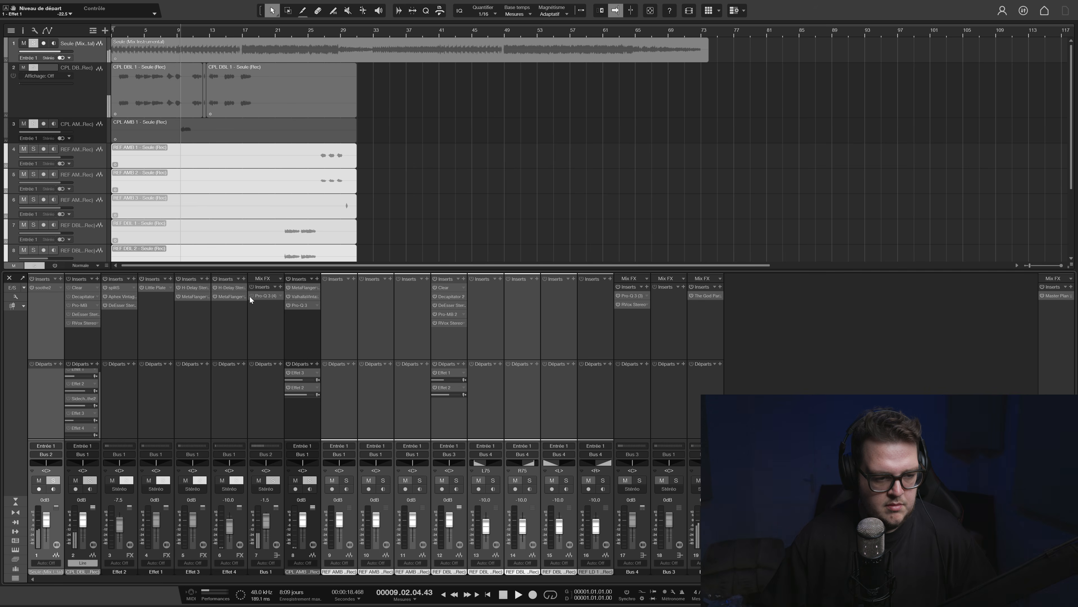
{"action": "left_click", "coordinate": [69, 278]}
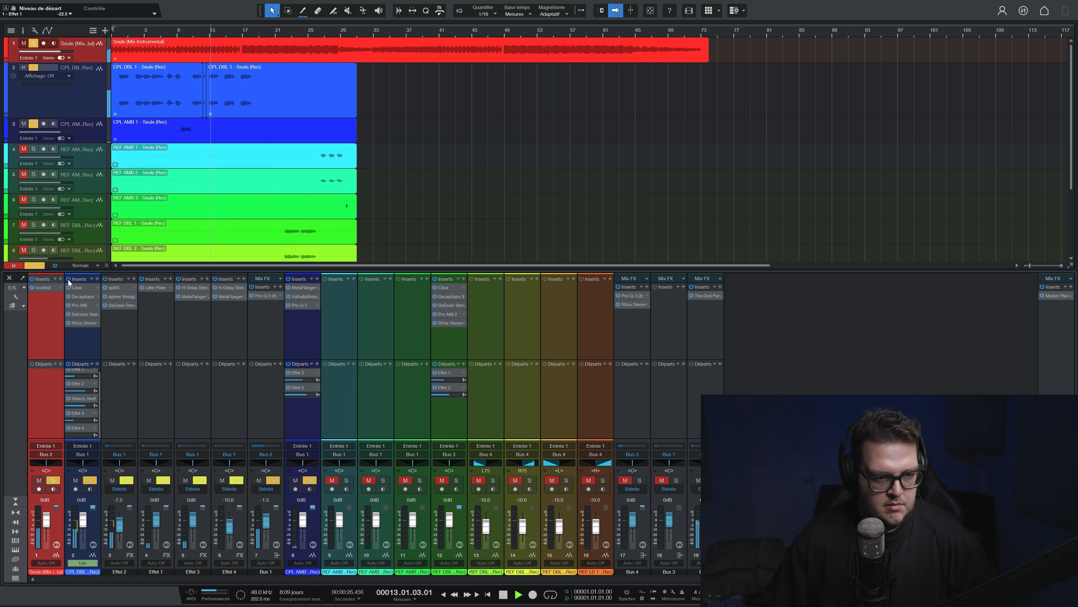
{"action": "left_click", "coordinate": [69, 278]}
{"action": "left_click", "coordinate": [249, 297]}
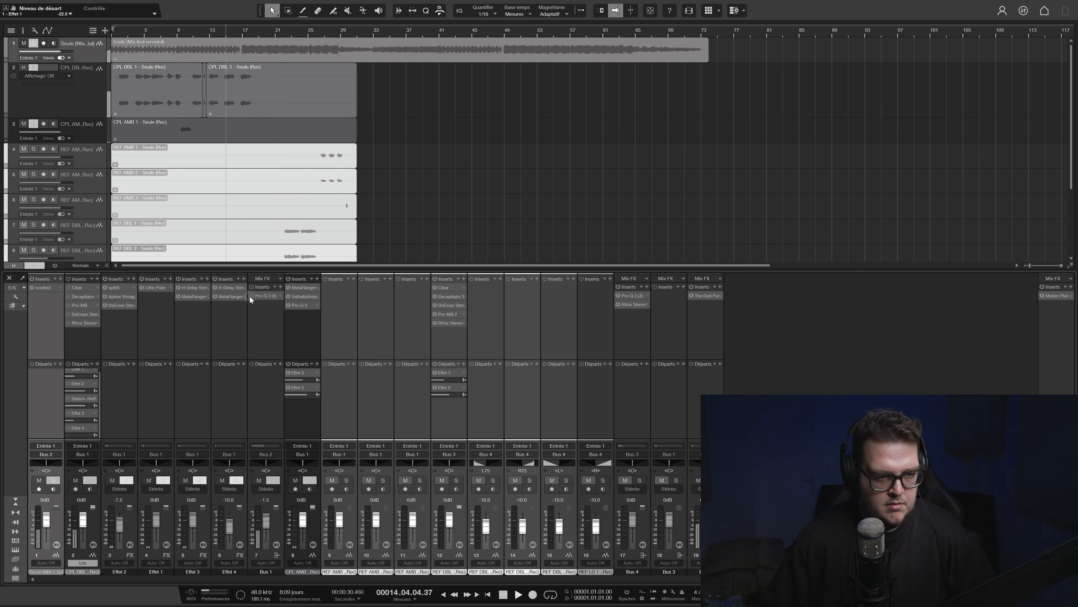
{"action": "left_click", "coordinate": [249, 296]}
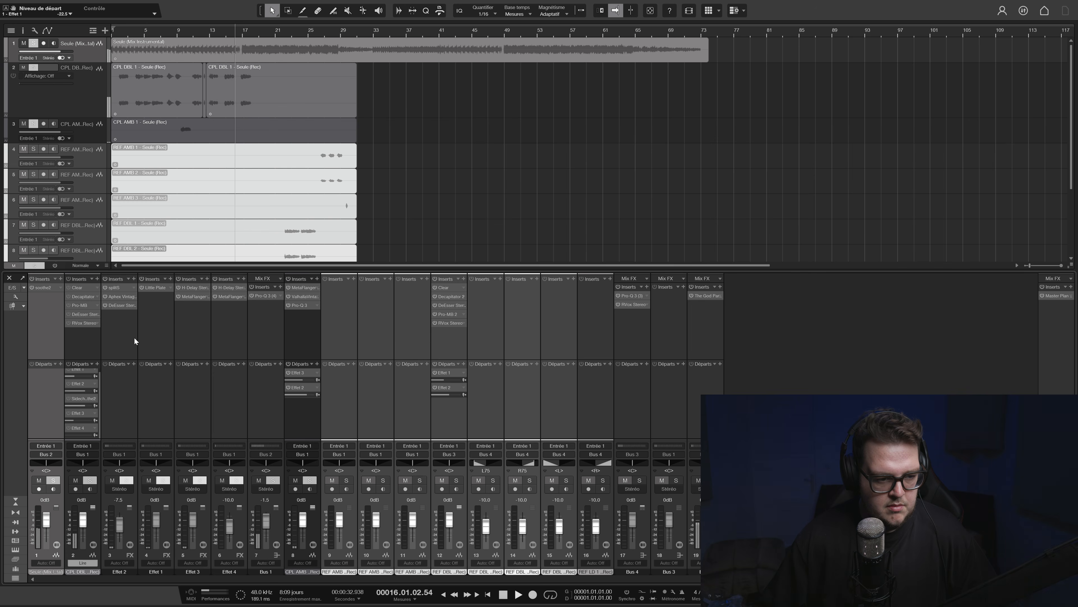
{"action": "left_click", "coordinate": [69, 278]}
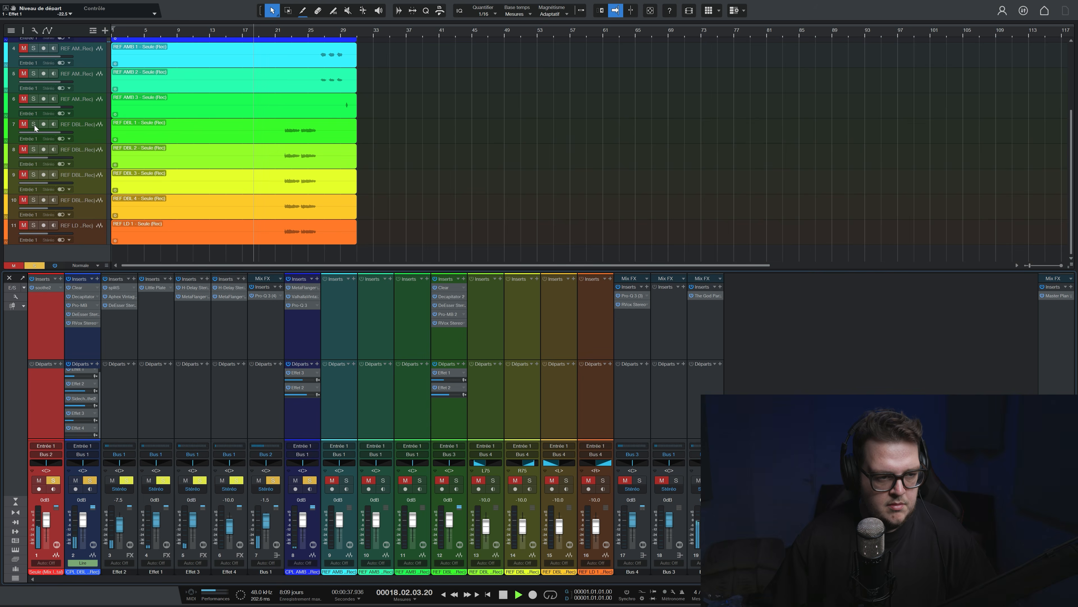
- Show CPL DBL 1's Pro-MB and Decapitator again, along with Effet 2's Aphex Vintage Exciter Stereo
{"action": "left_click", "coordinate": [80, 305]}
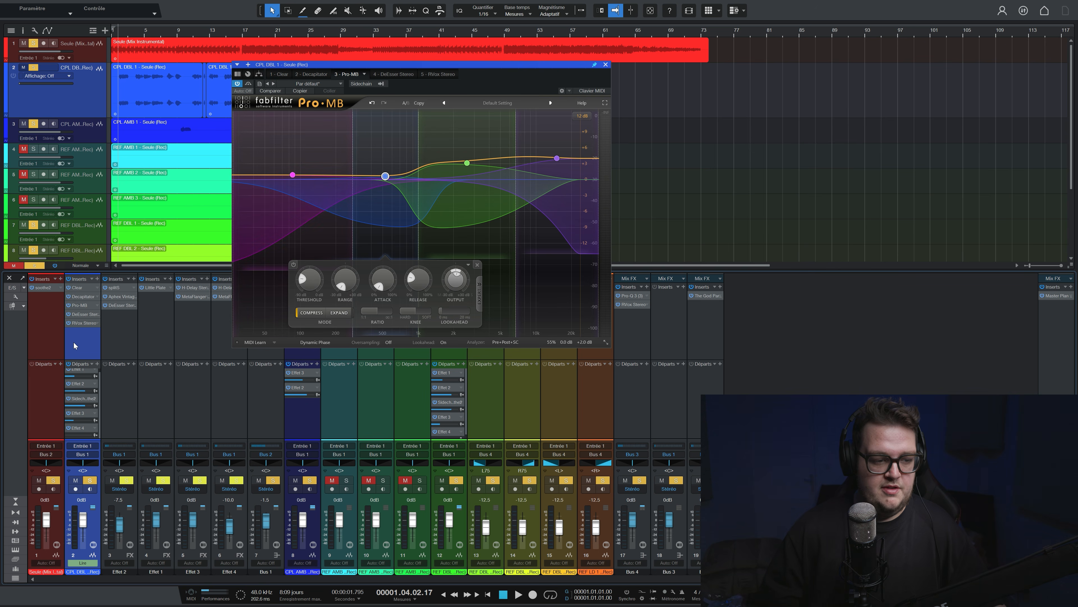
{"action": "left_click", "coordinate": [80, 294]}
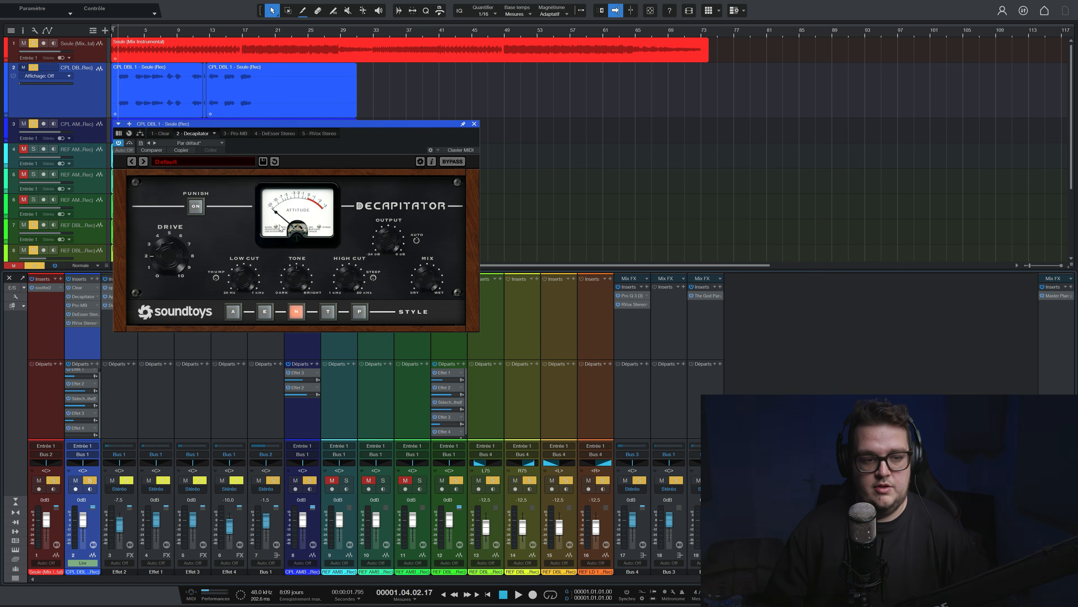
{"action": "left_click", "coordinate": [118, 296]}
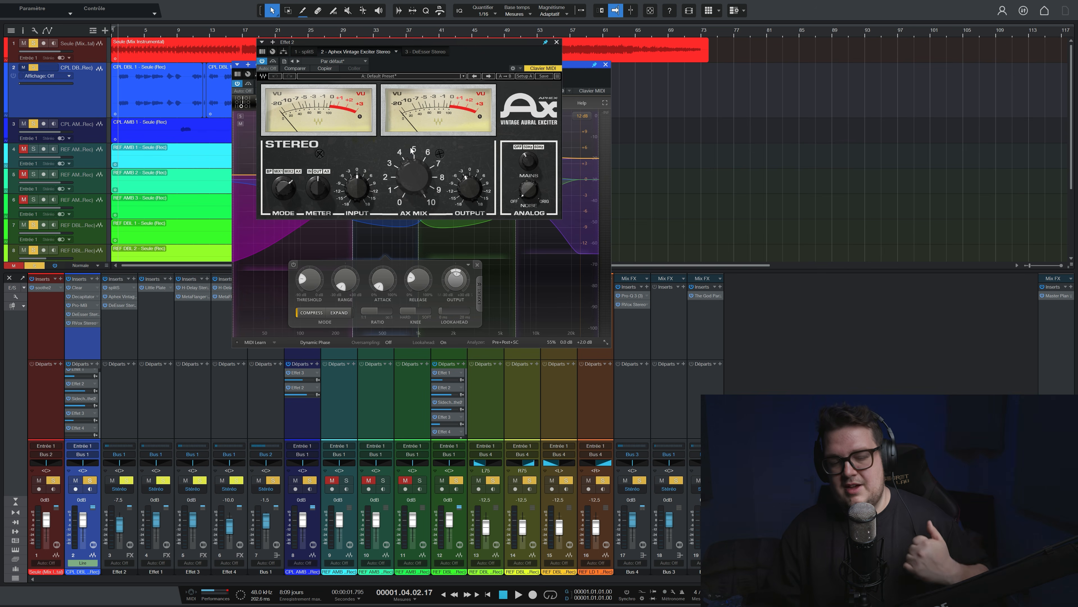